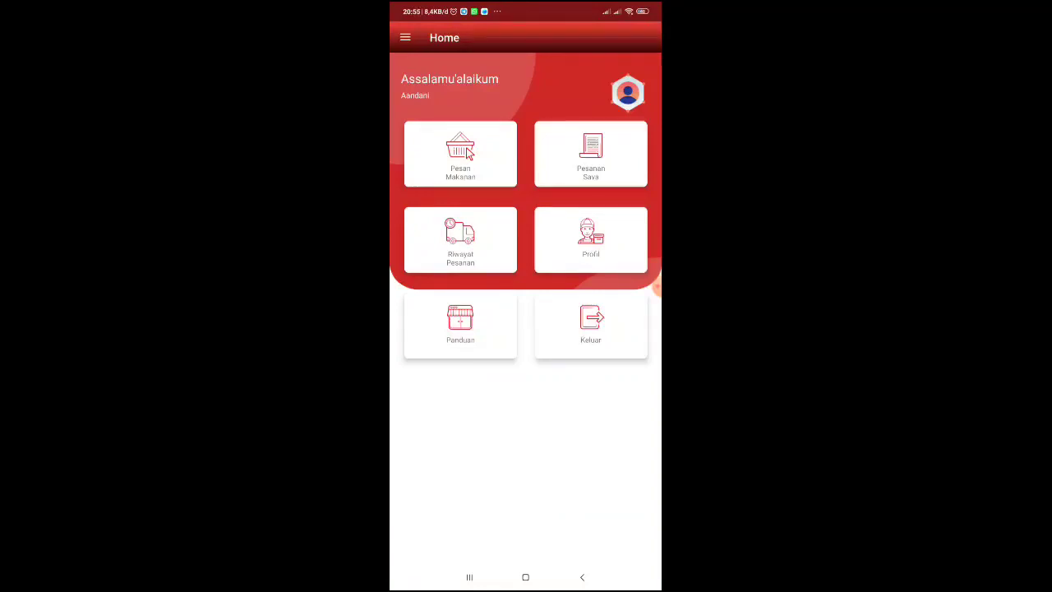
# Step: Log out of the mobile ordering app and examine the reset-password form that asks for an email address
pyautogui.click(590, 325)
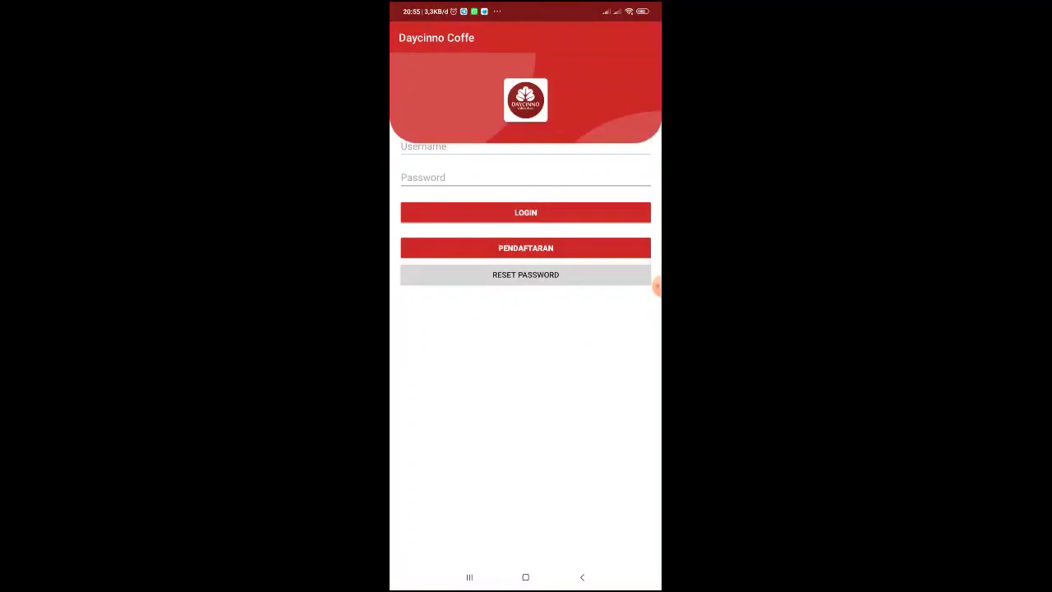
pyautogui.click(650, 281)
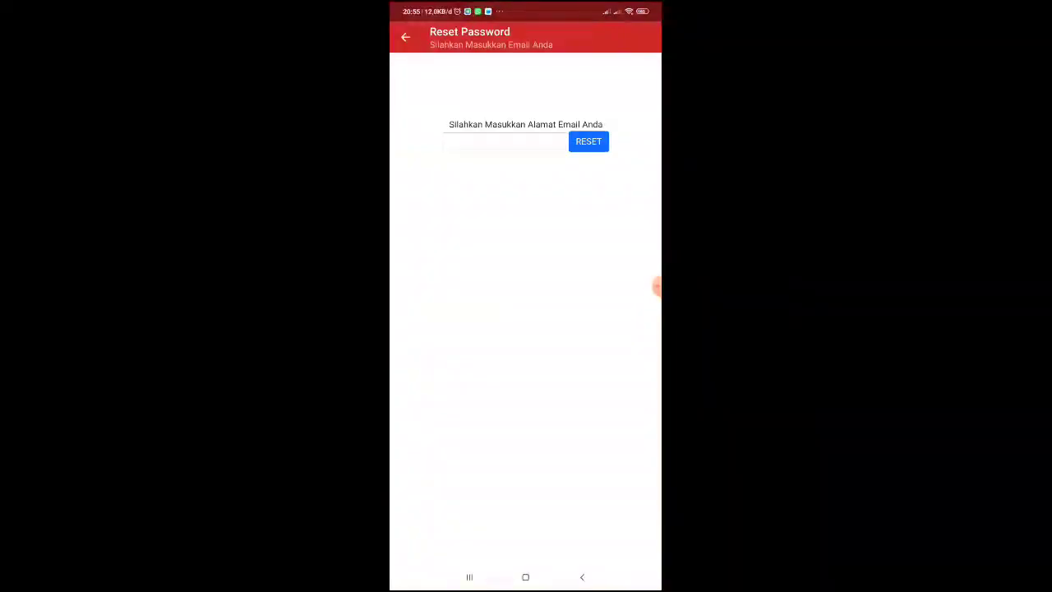
pyautogui.click(503, 141)
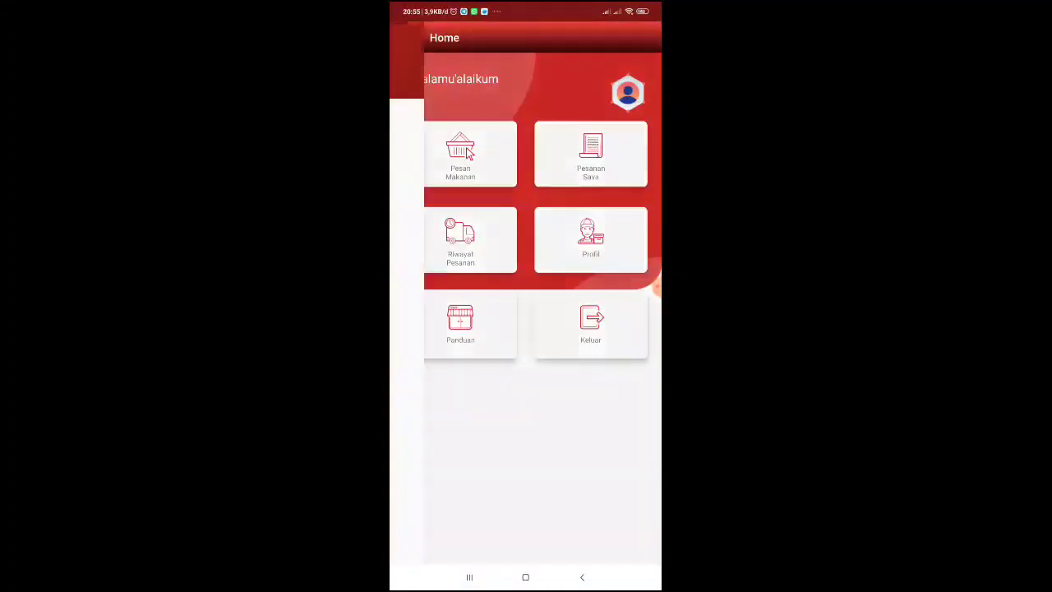
pyautogui.click(595, 411)
pyautogui.click(591, 325)
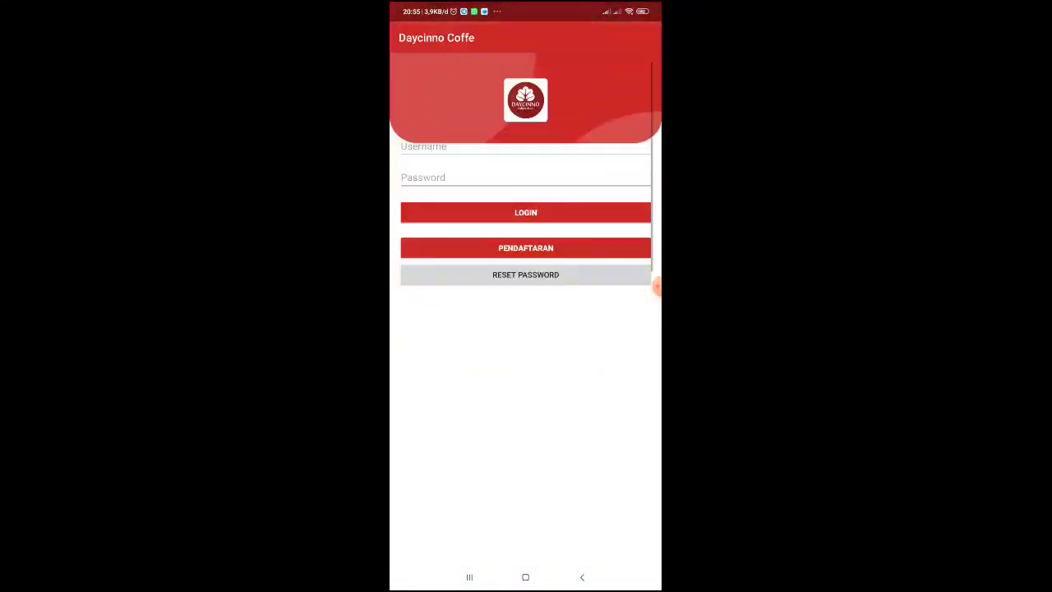
pyautogui.click(525, 274)
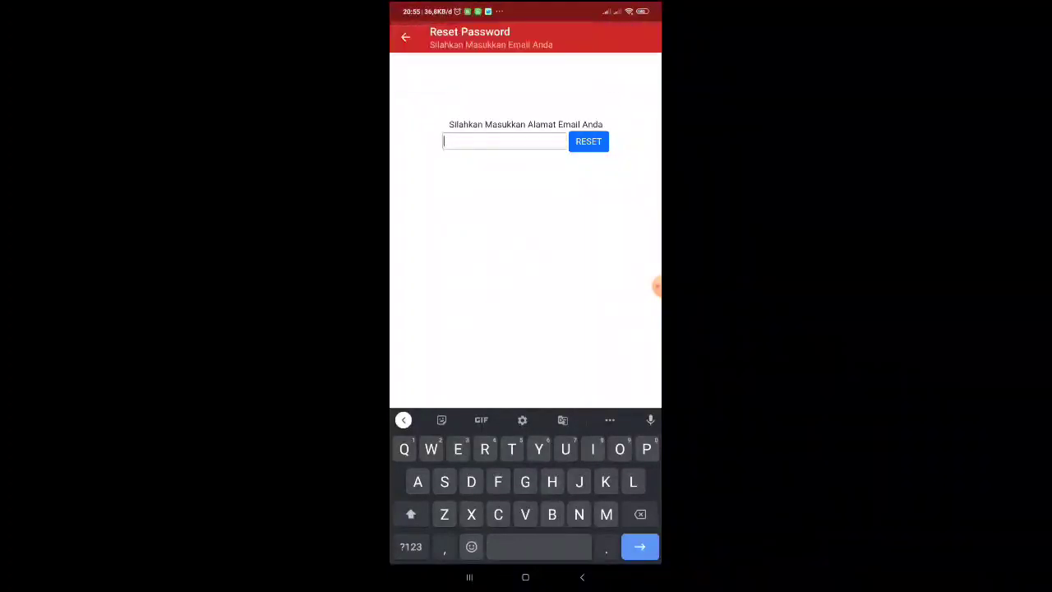
pyautogui.click(405, 37)
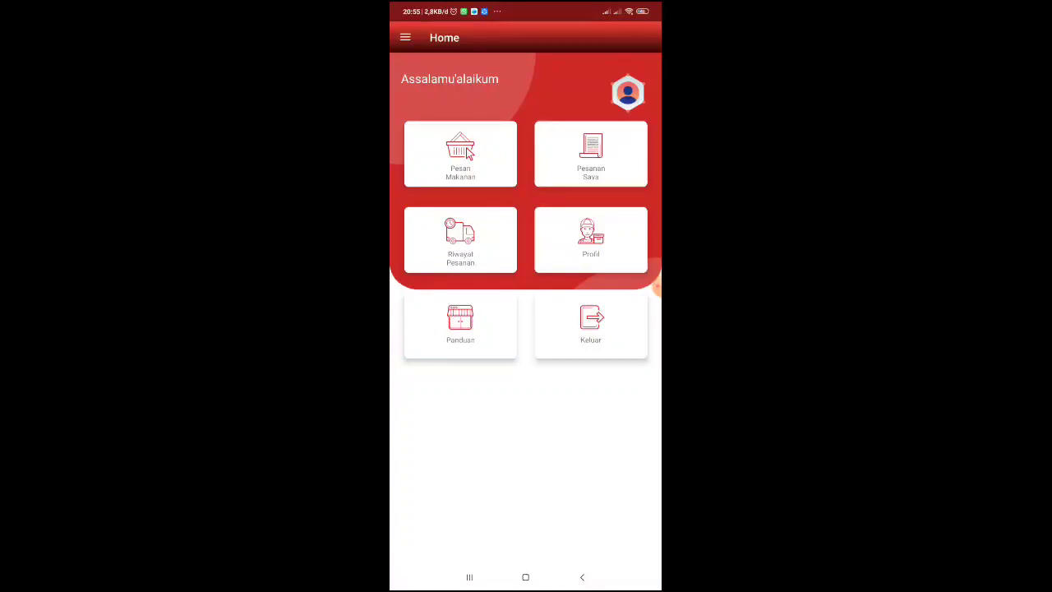
pyautogui.click(591, 324)
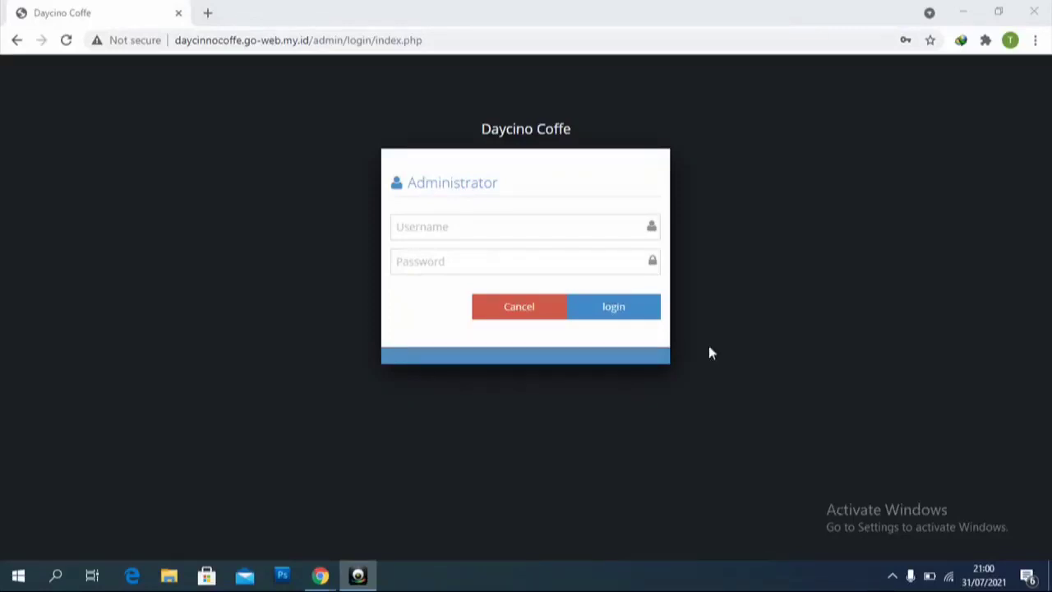
# Step: In Chrome, log in to the Daycino Coffe administrator site with the saved admin username and password, and dismiss the password-change alert
pyautogui.click(476, 224)
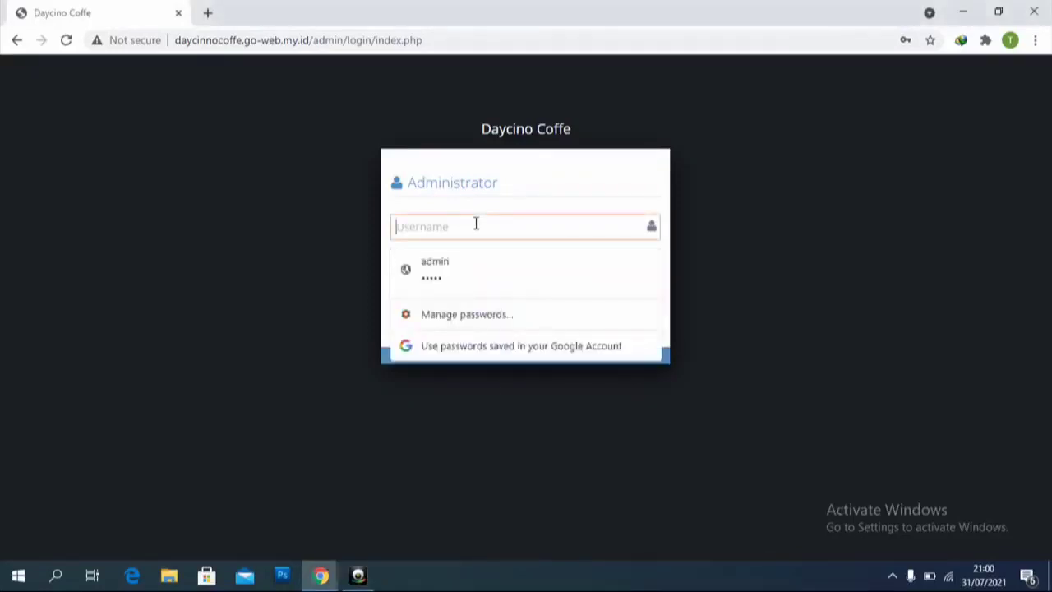
pyautogui.click(444, 265)
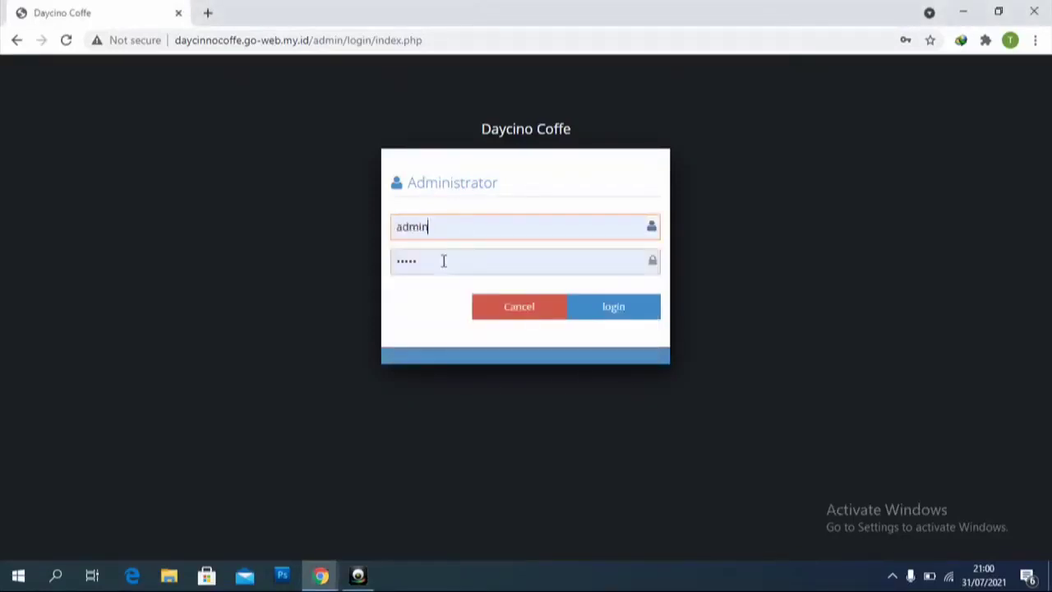
pyautogui.click(609, 312)
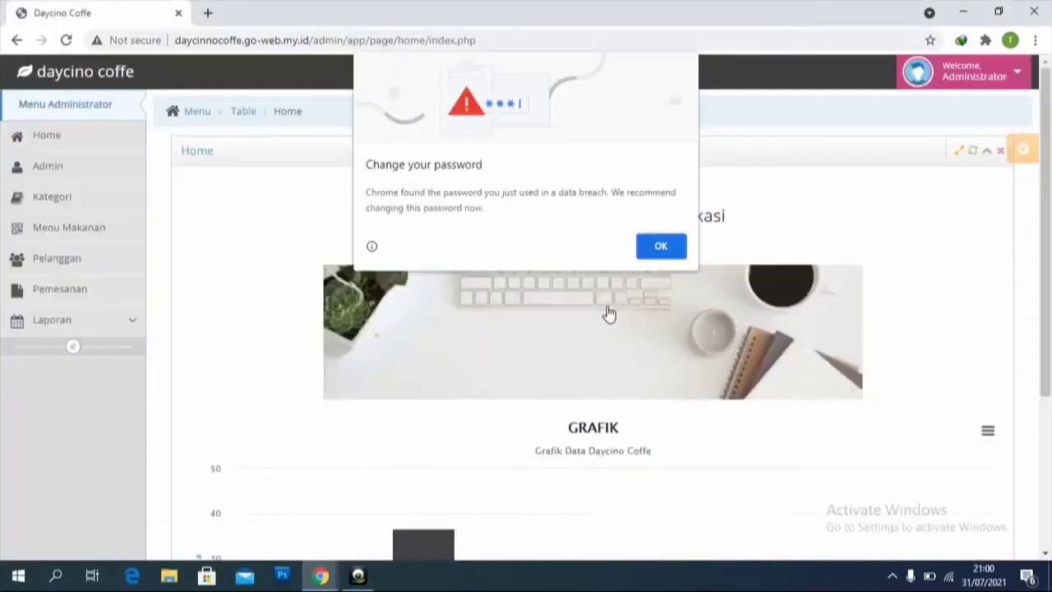
pyautogui.click(646, 256)
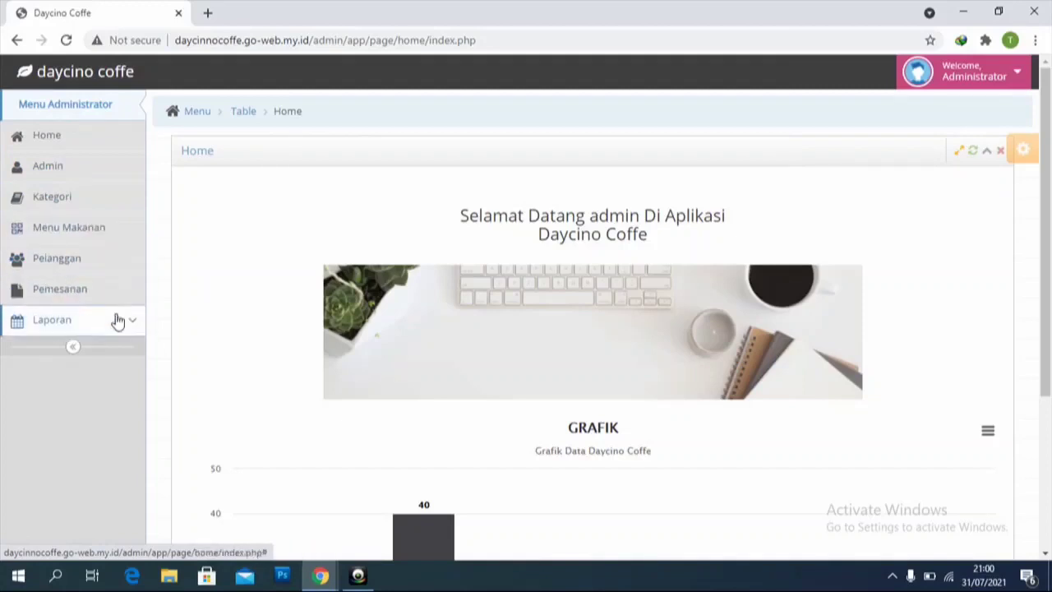
# Step: Review the Data Admin list and the Data Kategori list
pyautogui.click(67, 180)
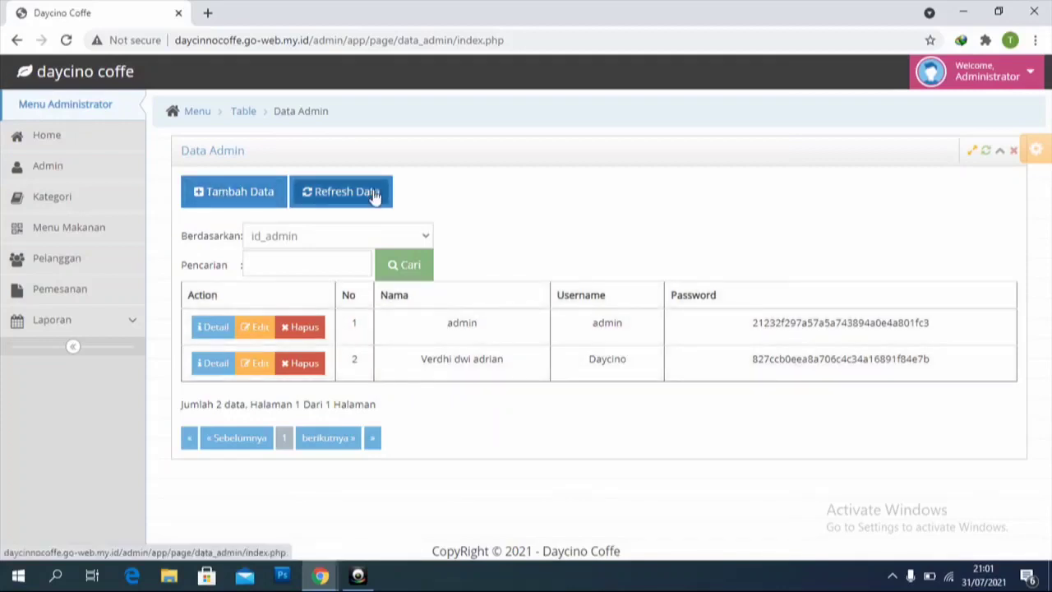
pyautogui.click(66, 203)
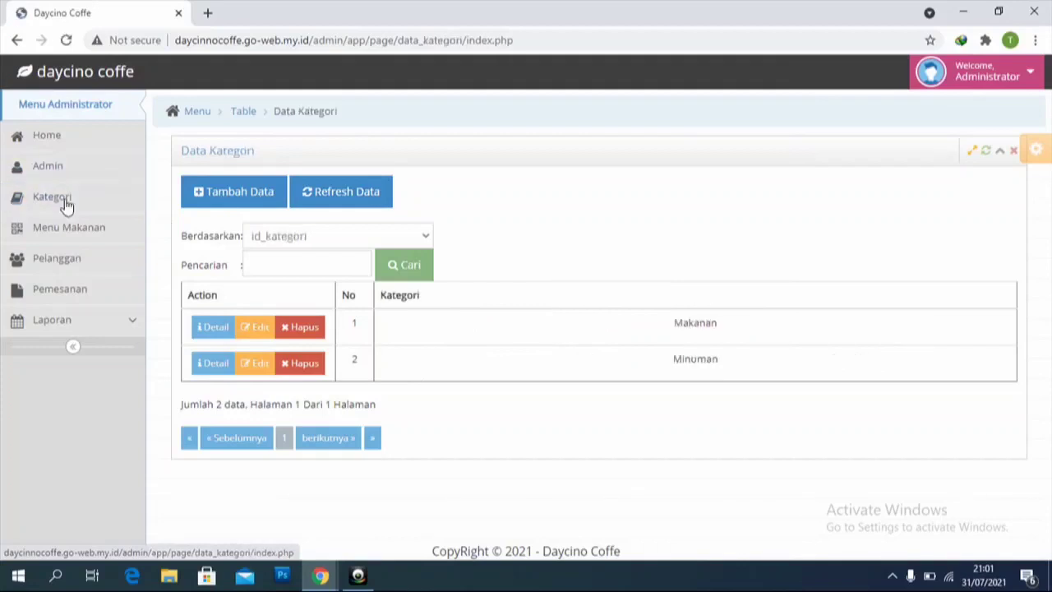
pyautogui.click(67, 203)
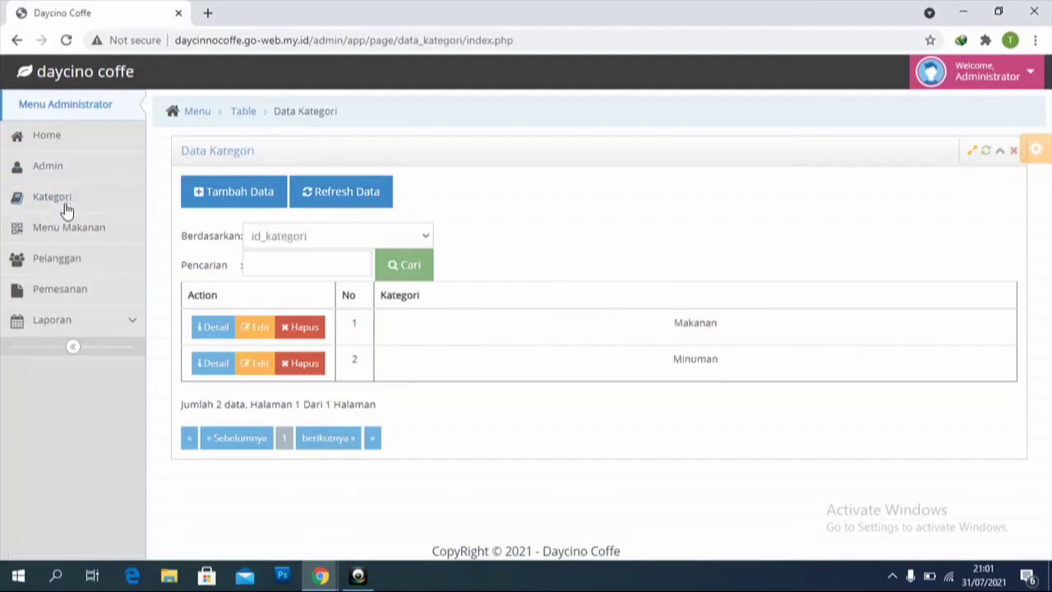
# Step: Review the Data Menu Makanan list, view its form for adding a menu item, and return to the list
pyautogui.click(69, 230)
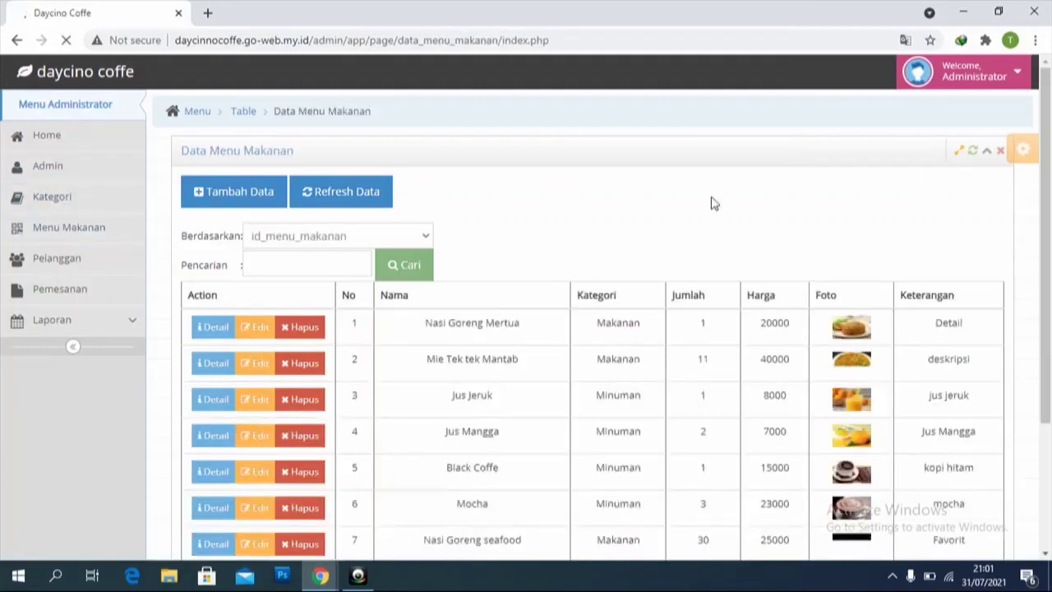
pyautogui.moveTo(1046, 115); pyautogui.dragTo(1047, 140)
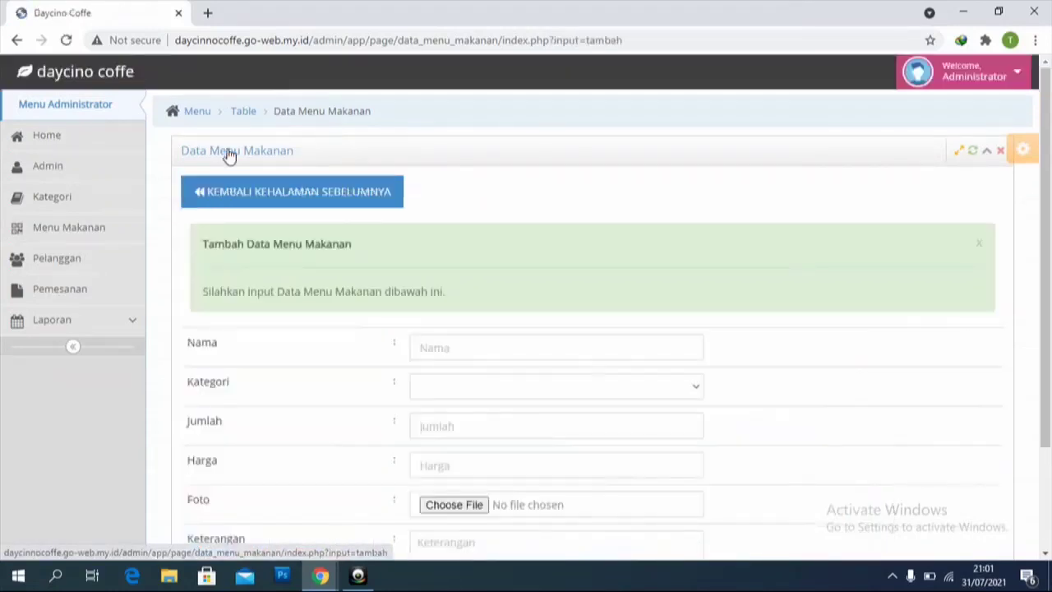
pyautogui.moveTo(228, 155); pyautogui.dragTo(1049, 98)
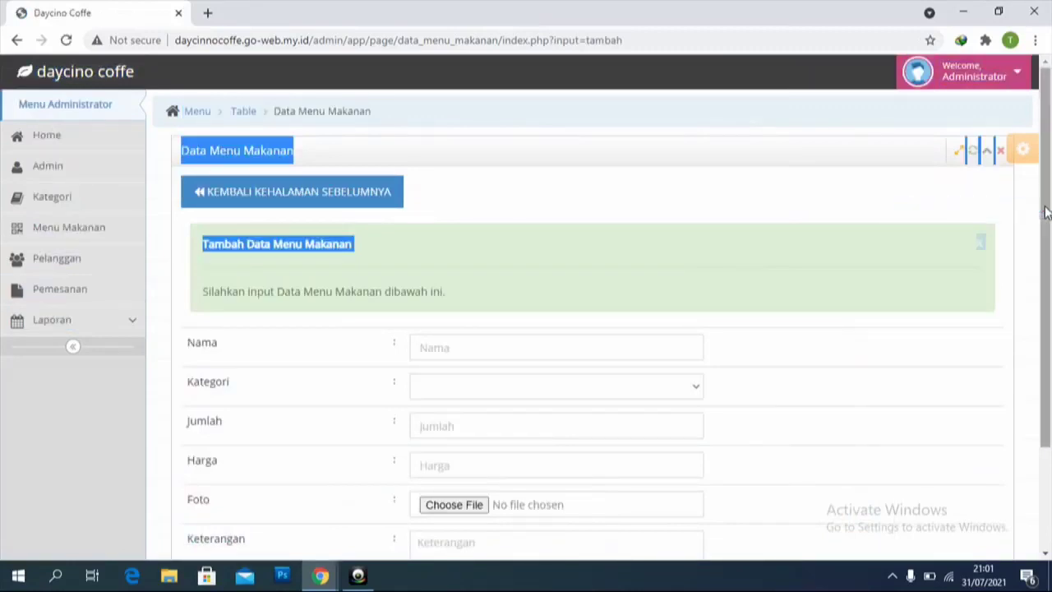
pyautogui.moveTo(1045, 212)
pyautogui.mouseDown()
pyautogui.moveTo(1049, 316)
pyautogui.moveTo(1047, 214)
pyautogui.mouseUp()
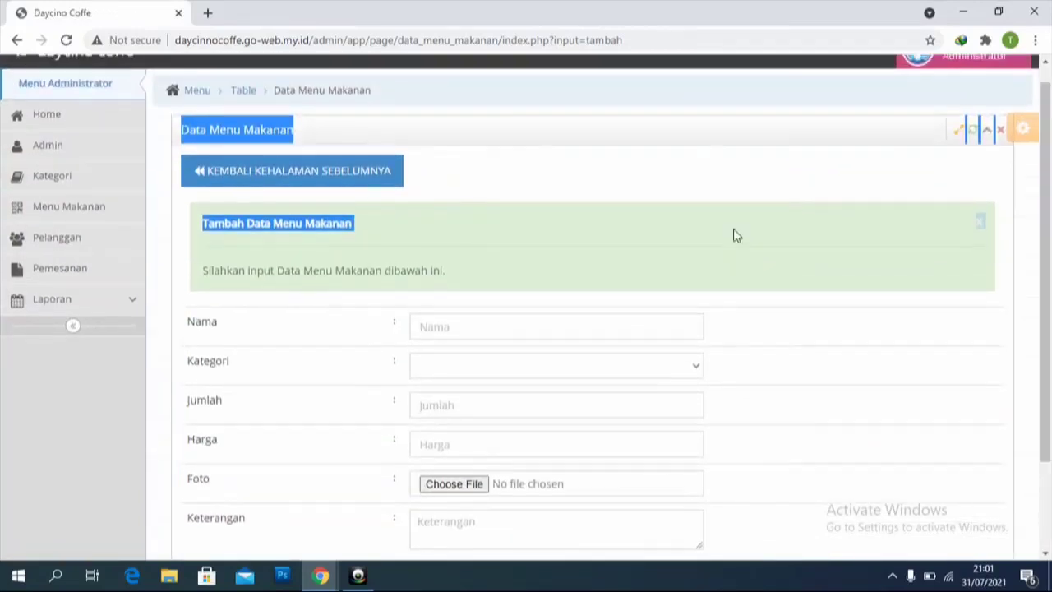
pyautogui.click(15, 42)
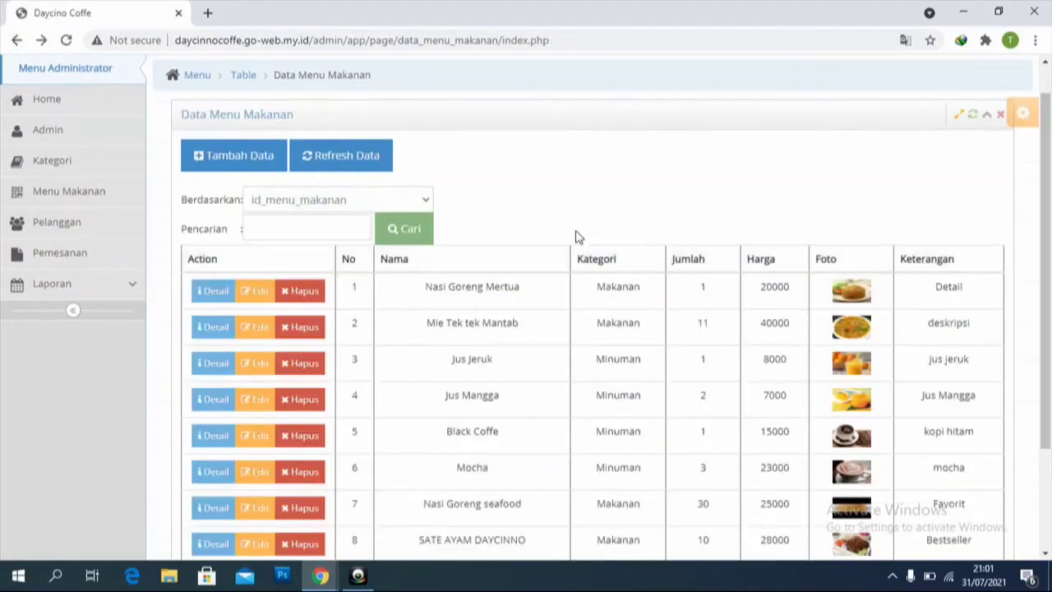
pyautogui.moveTo(1044, 155); pyautogui.dragTo(1048, 119)
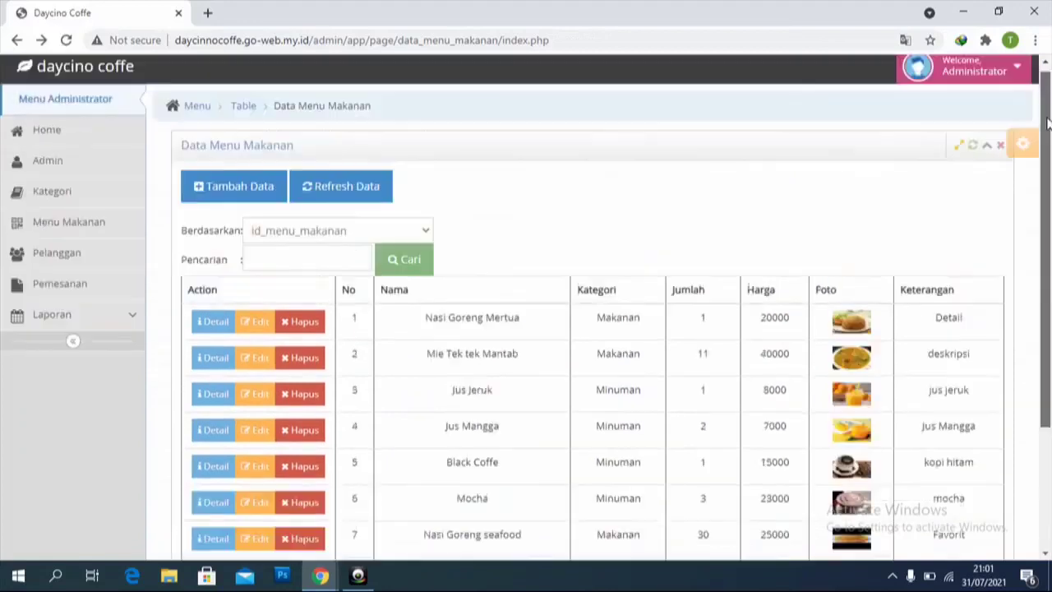
pyautogui.click(336, 267)
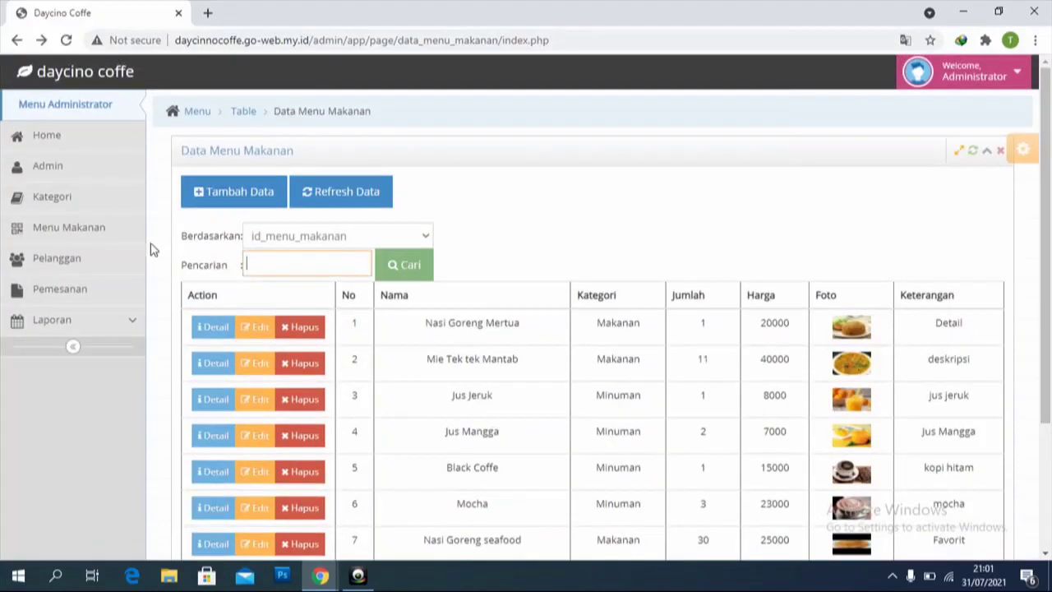
# Step: Look through the Data Pelanggan customer list and go to page 2 of the Data Pemesanan order list
pyautogui.click(36, 260)
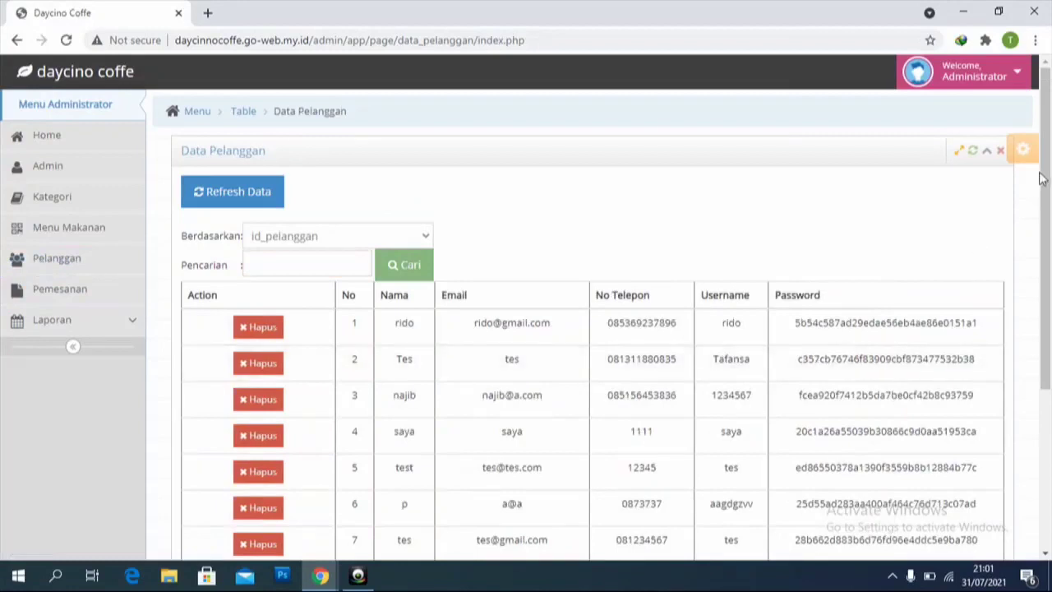
pyautogui.moveTo(1046, 180)
pyautogui.mouseDown()
pyautogui.moveTo(1049, 325)
pyautogui.moveTo(1046, 158)
pyautogui.mouseUp()
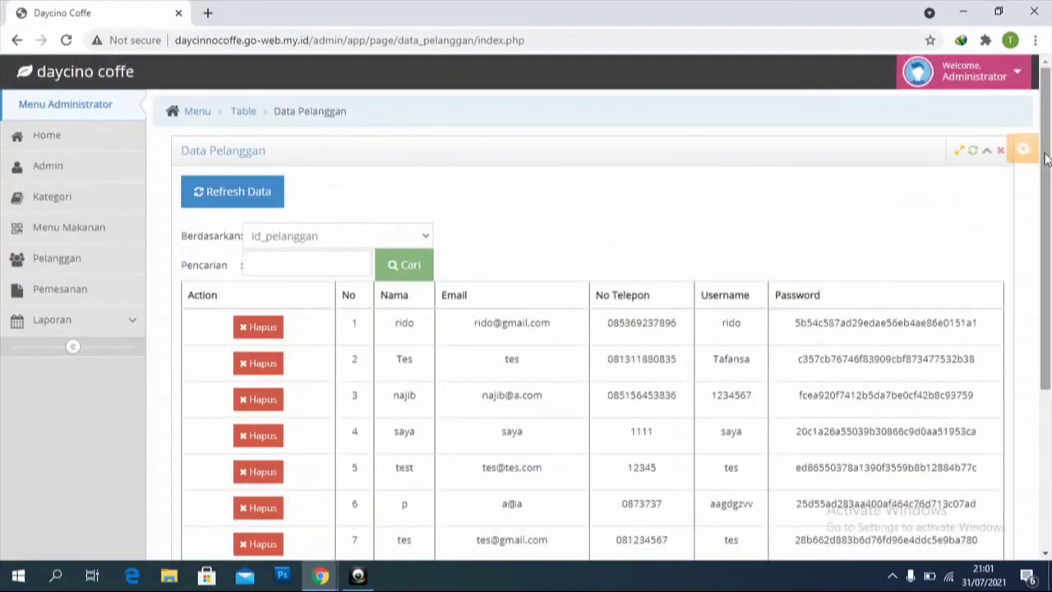
pyautogui.click(64, 293)
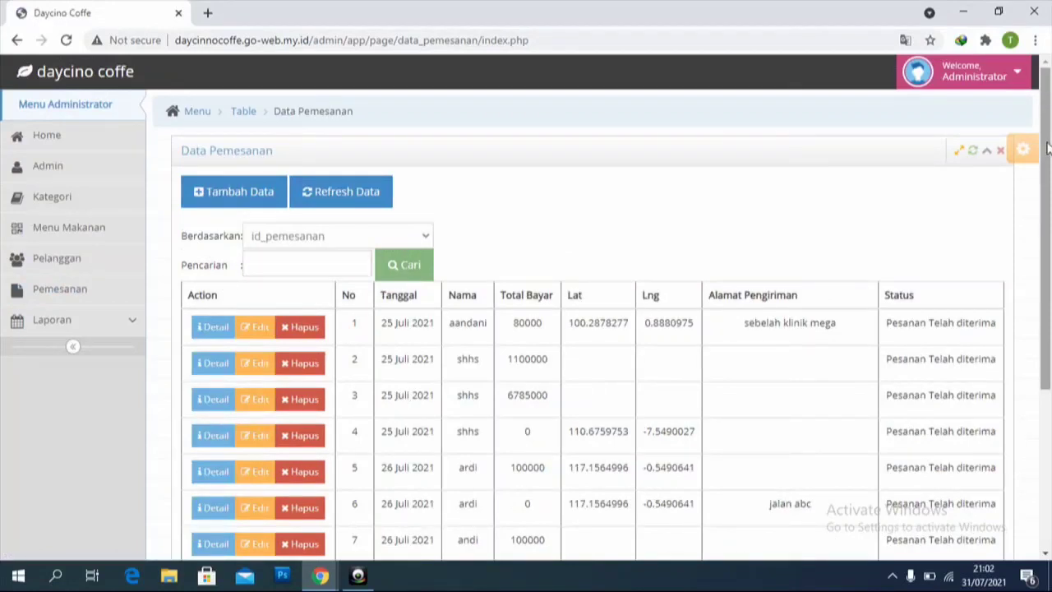
pyautogui.moveTo(1047, 152); pyautogui.dragTo(1049, 257)
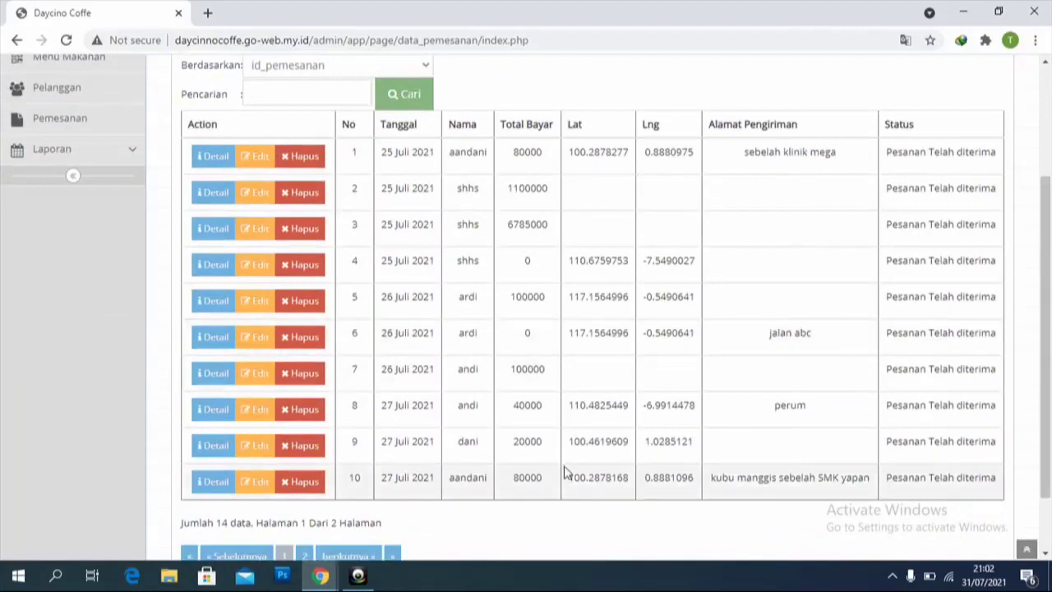
pyautogui.click(352, 557)
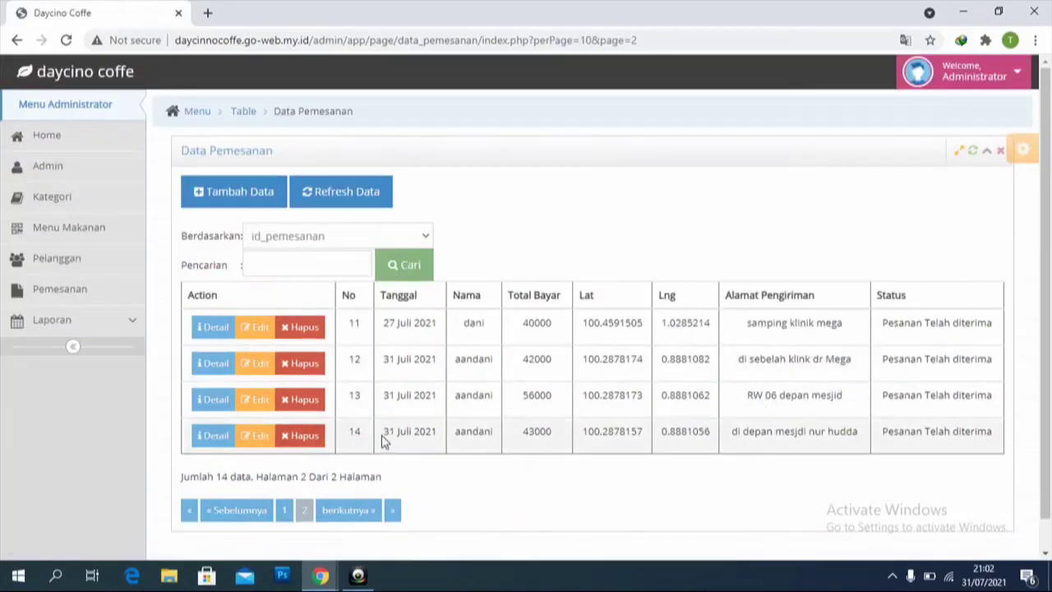
# Step: Highlight order number 14, view its detail page, and return to the order list
pyautogui.moveTo(381, 439); pyautogui.dragTo(986, 432)
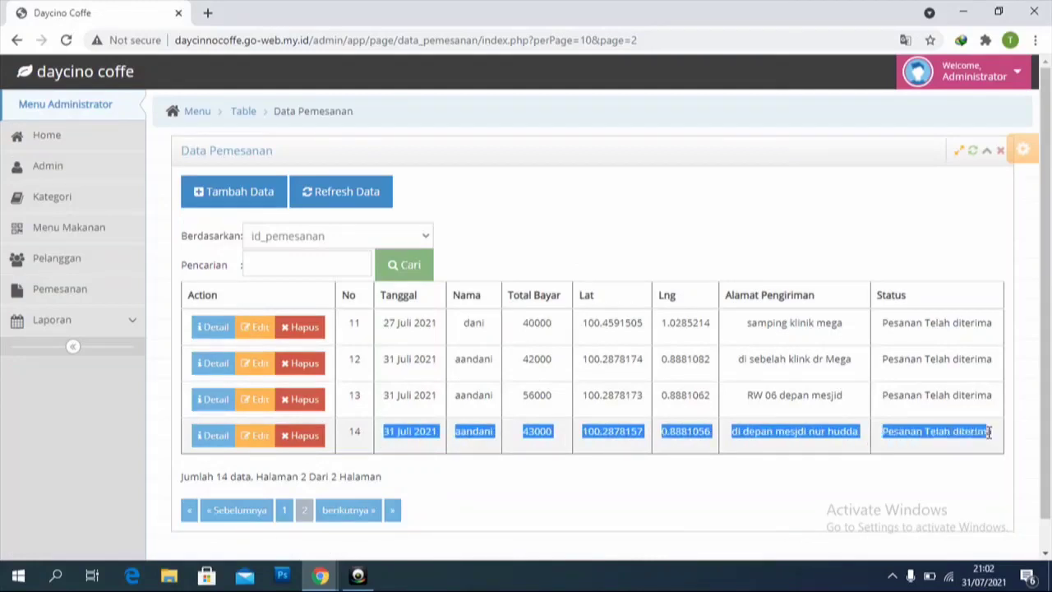
pyautogui.click(929, 463)
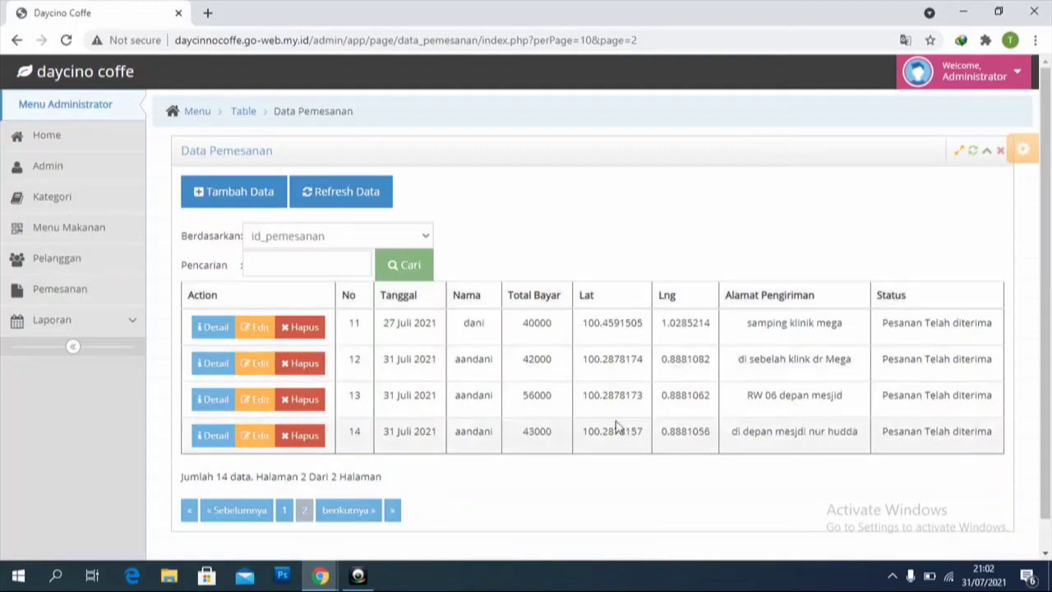
pyautogui.click(211, 435)
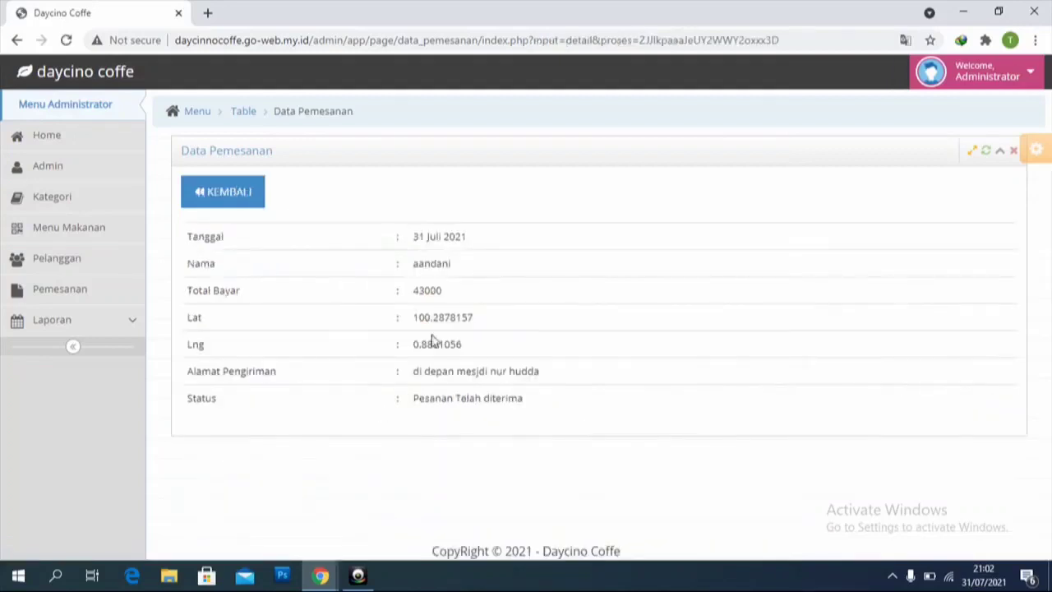
pyautogui.click(219, 199)
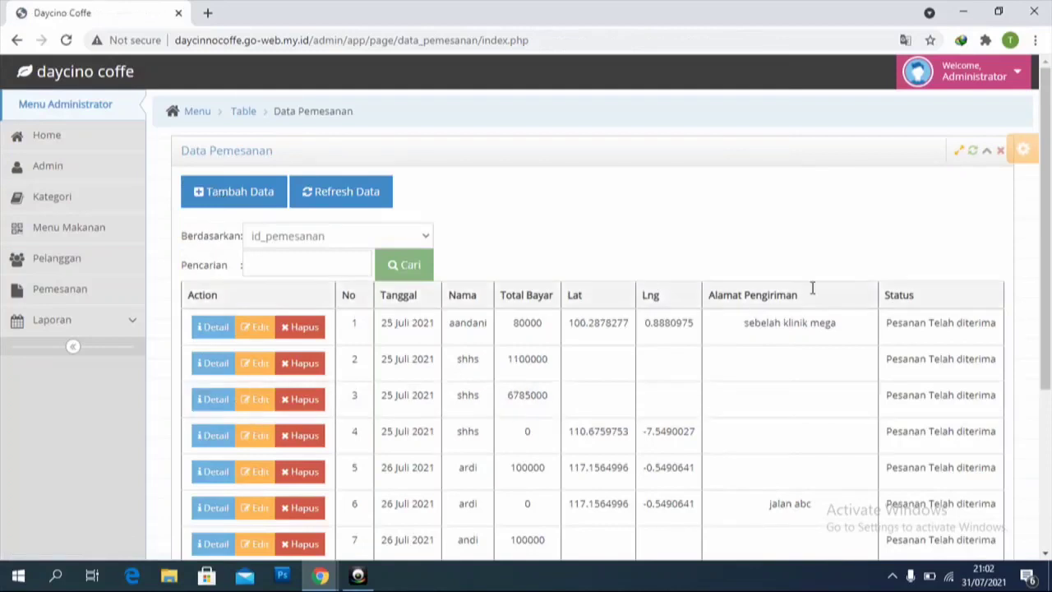
# Step: View the detail page of order number 10 and return to the order list
pyautogui.moveTo(1047, 203); pyautogui.dragTo(1048, 361)
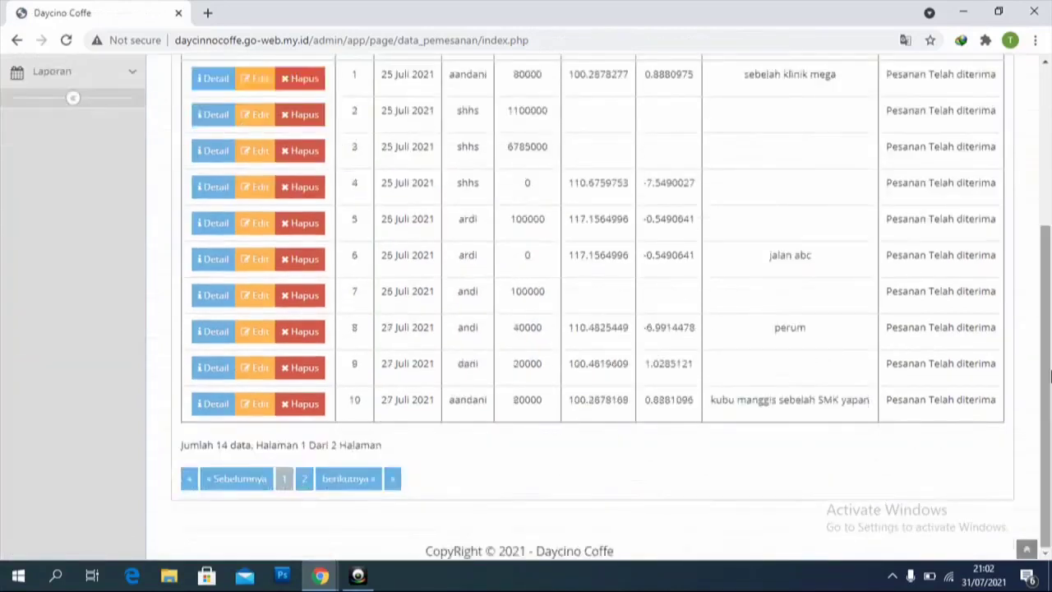
pyautogui.click(211, 406)
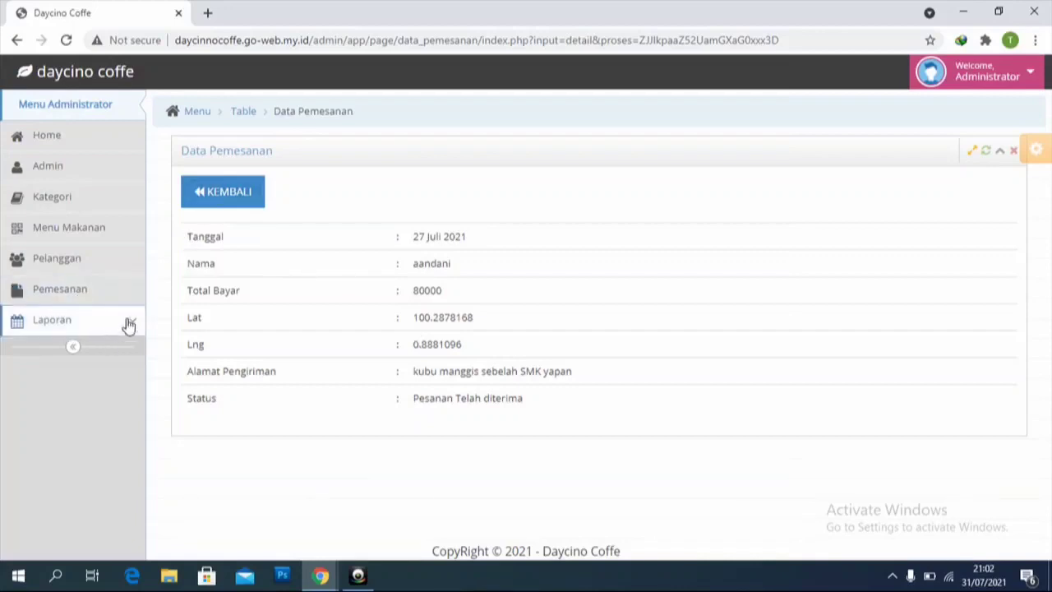
pyautogui.click(207, 189)
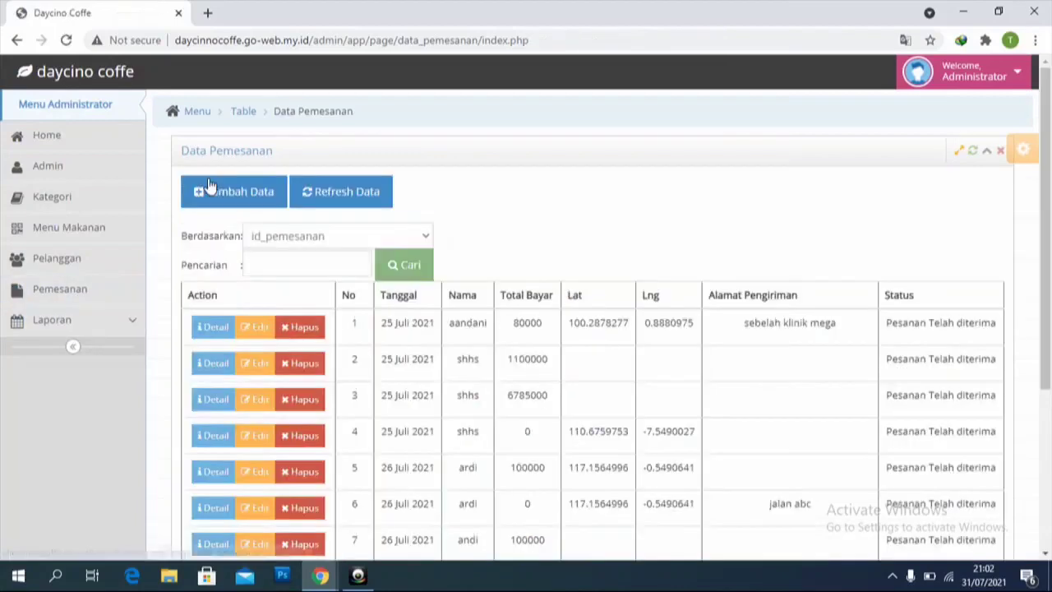
# Step: Open the report printing page for Data Admin
pyautogui.click(129, 324)
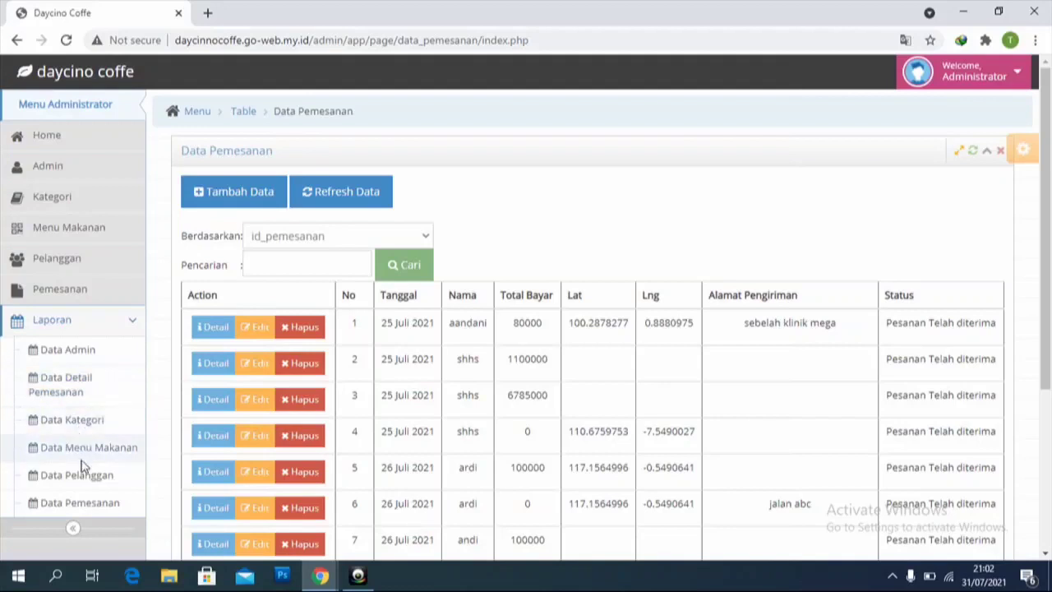
pyautogui.click(48, 348)
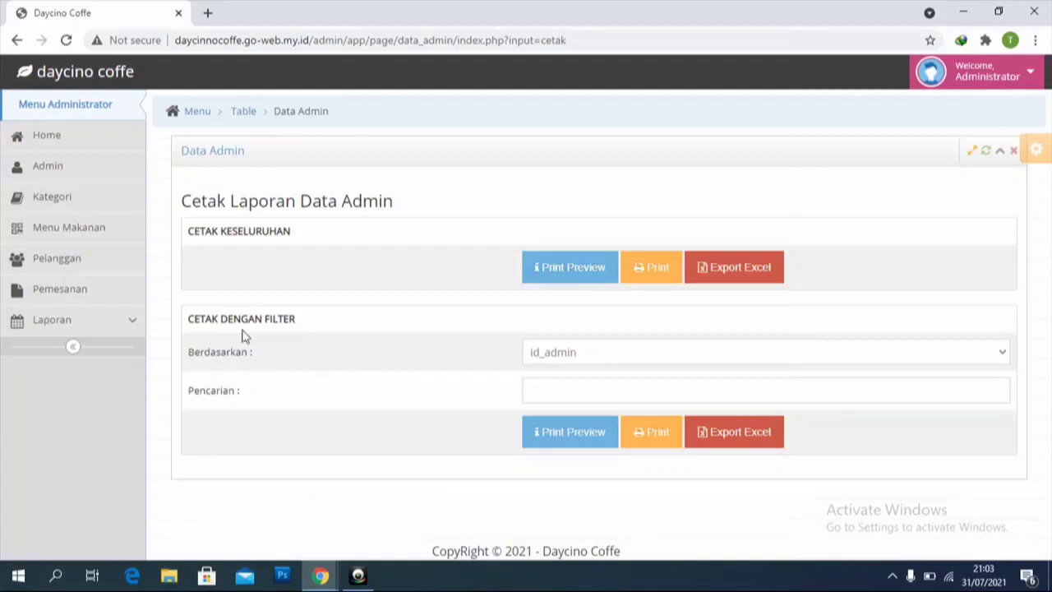
# Step: Check the filter field options for the Data Admin report, preview the complete admin report, and close the preview
pyautogui.click(549, 359)
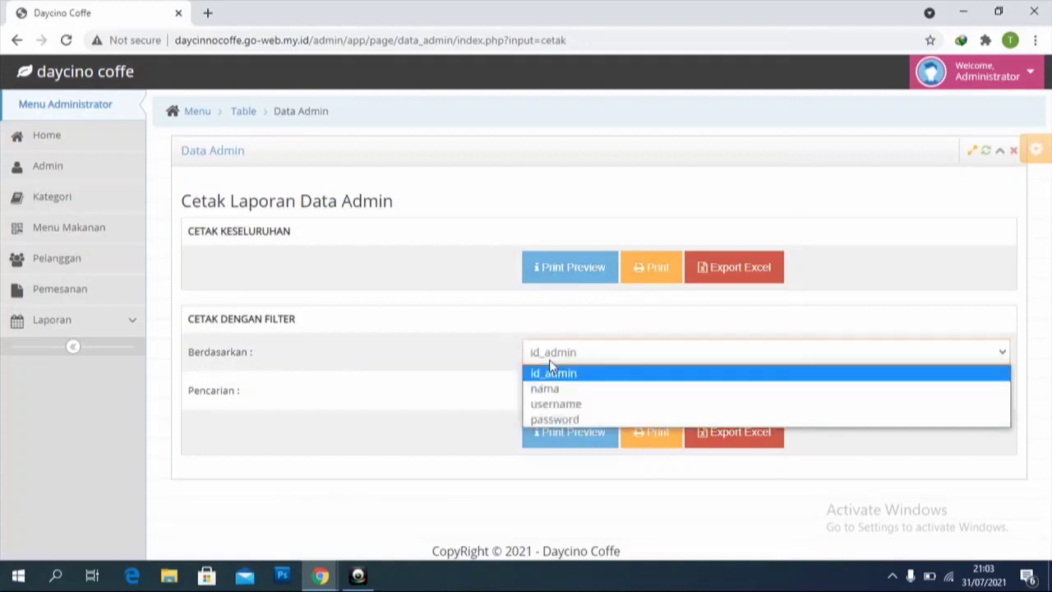
pyautogui.click(444, 353)
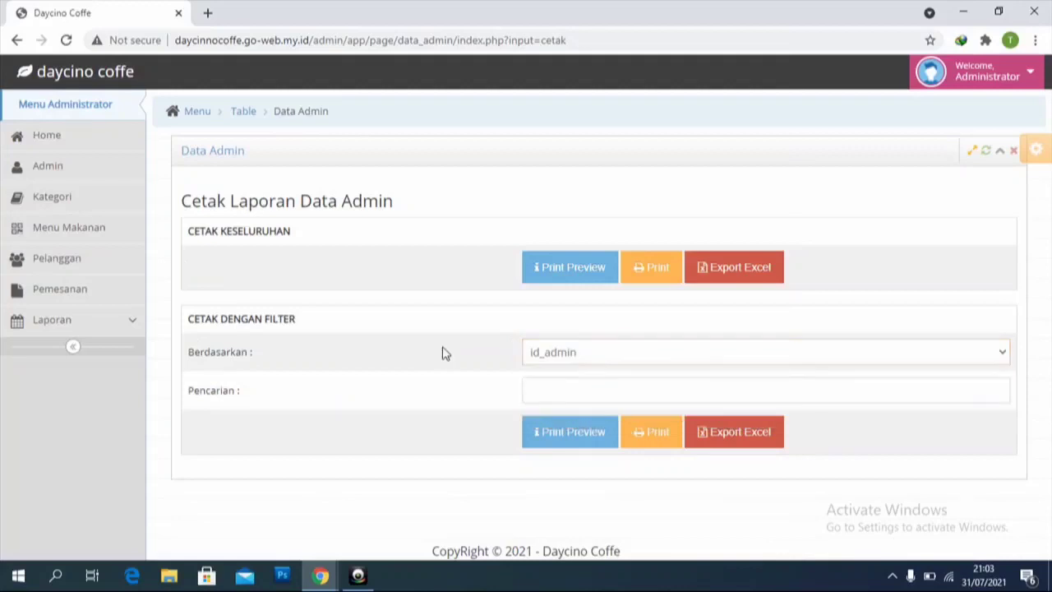
pyautogui.click(557, 268)
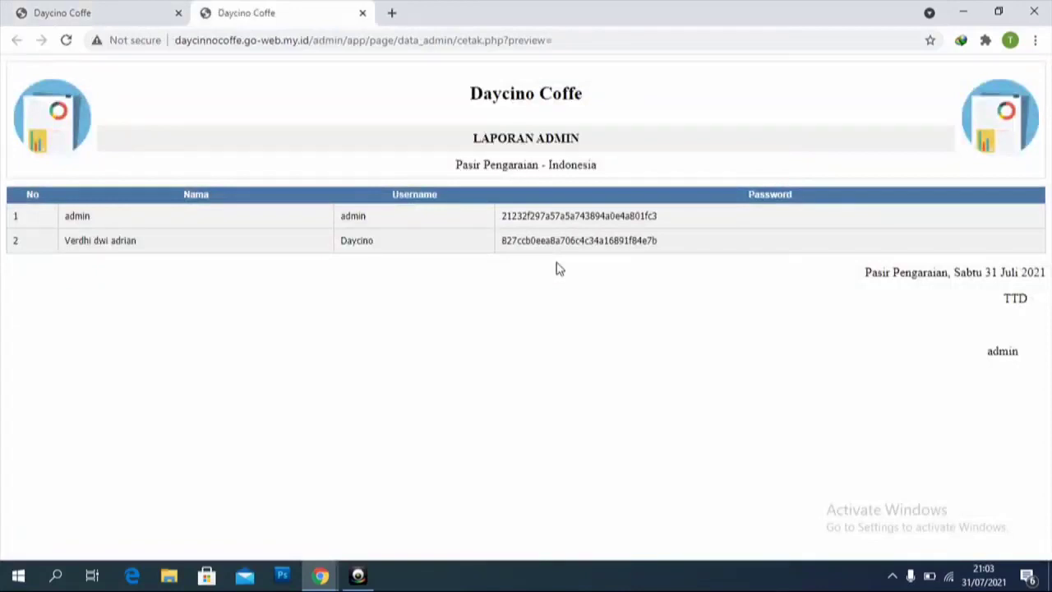
pyautogui.click(362, 14)
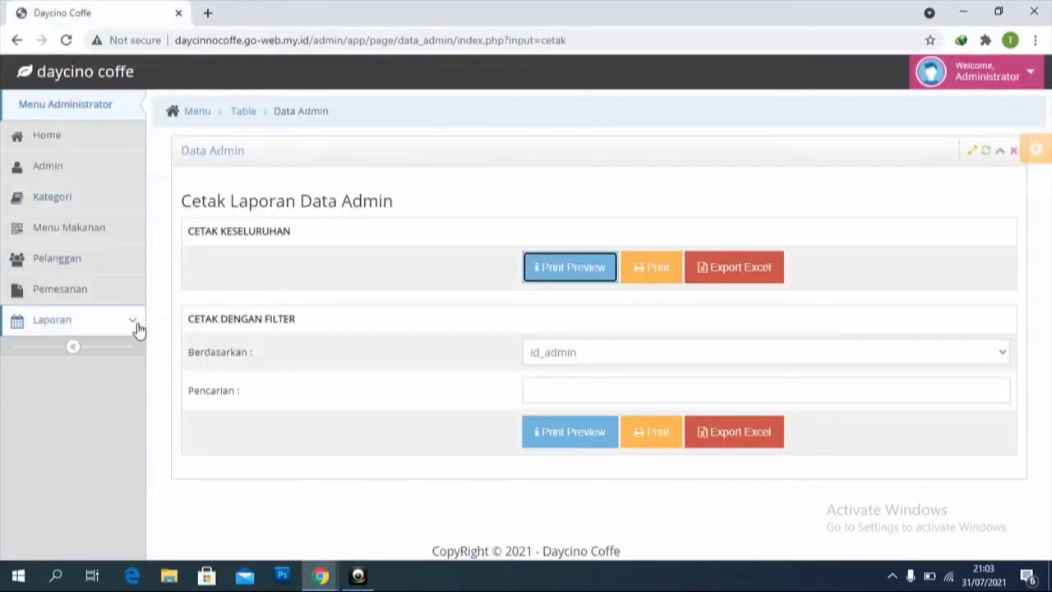
# Step: Open the Data Menu Makanan report page, look through the preview of the complete menu report, and close it
pyautogui.click(135, 325)
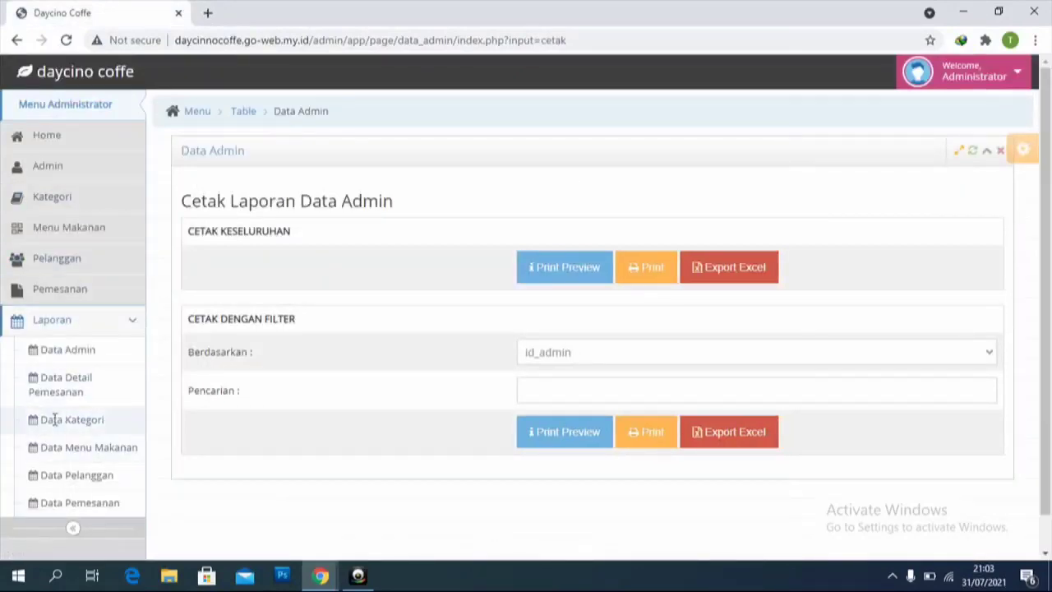
pyautogui.click(79, 452)
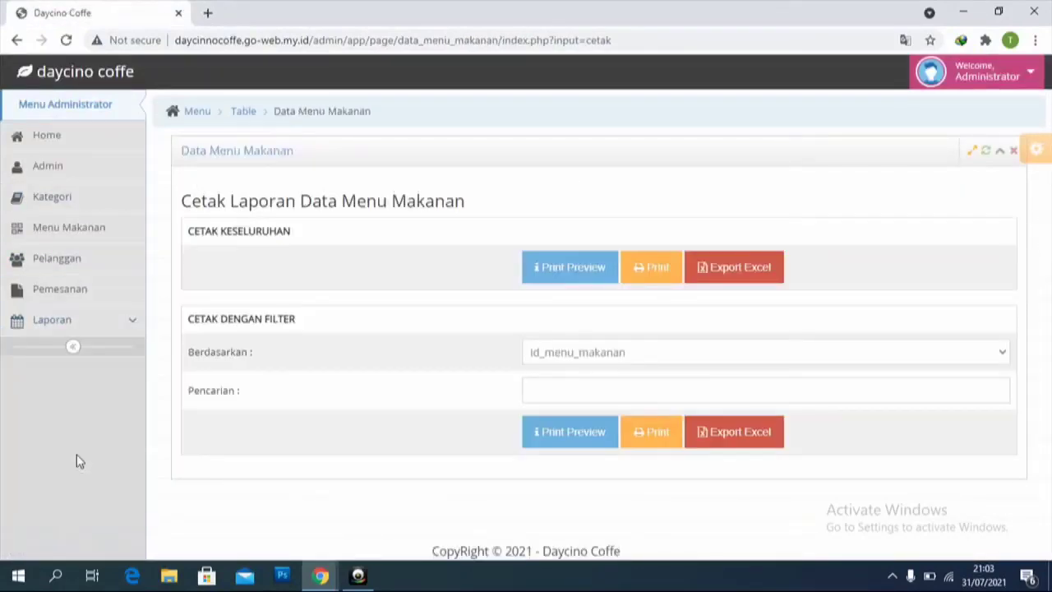
pyautogui.click(570, 271)
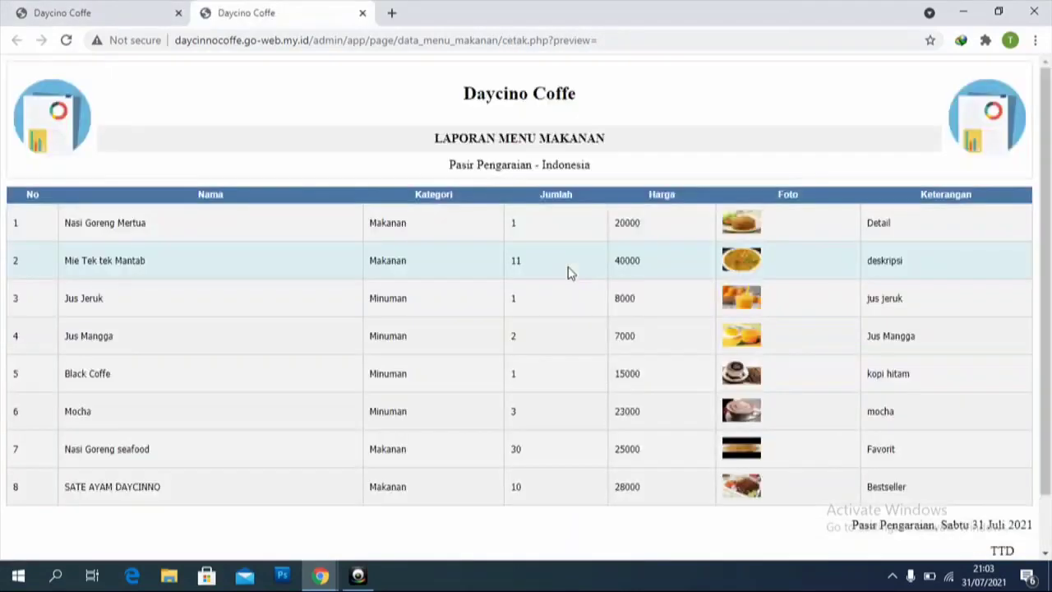
pyautogui.scroll(-1, 1050, 249)
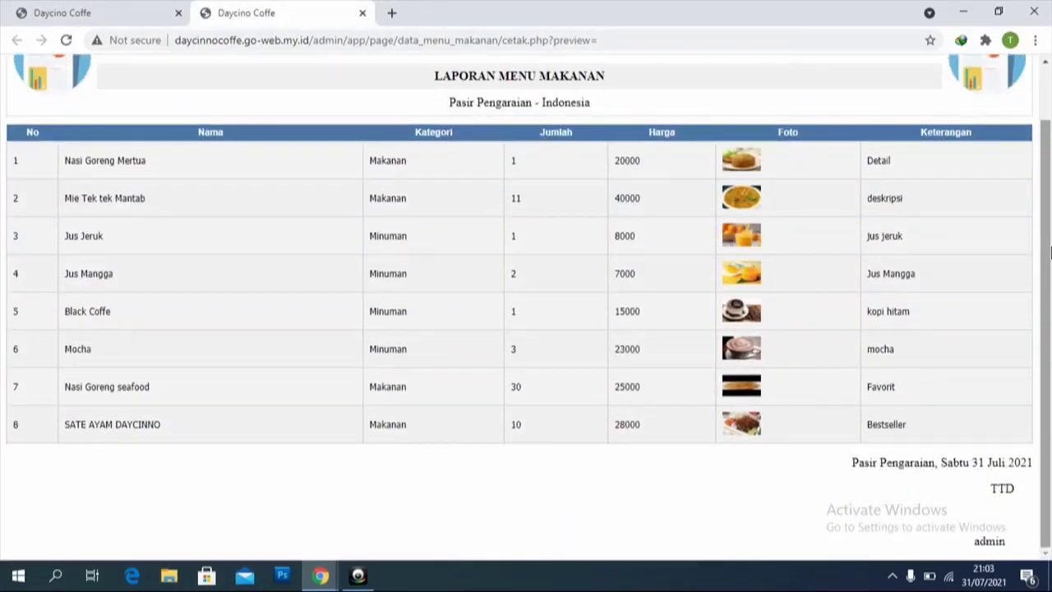
pyautogui.moveTo(1049, 251); pyautogui.dragTo(1048, 139)
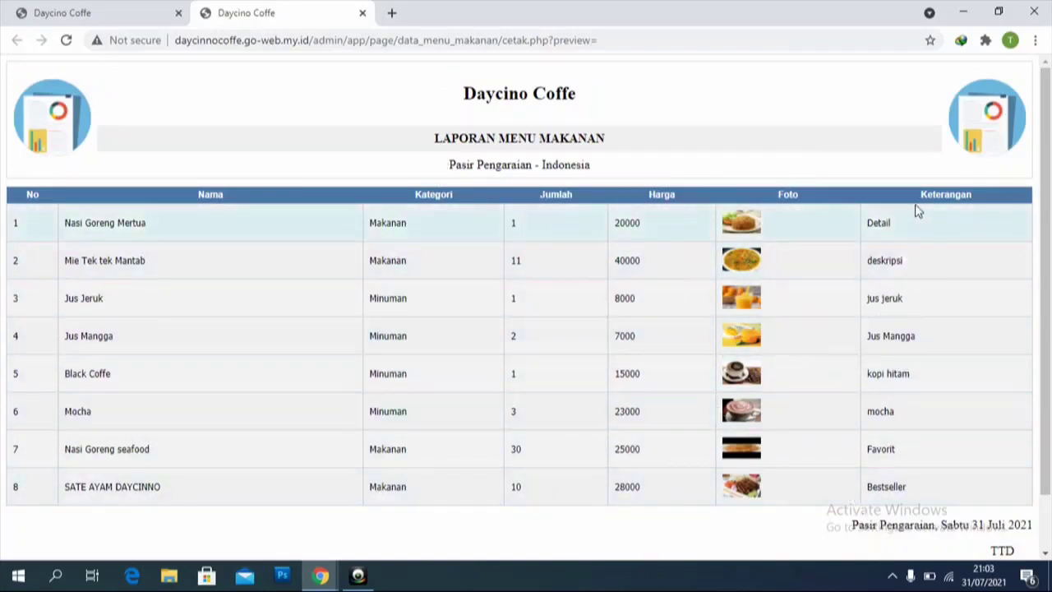
pyautogui.click(363, 13)
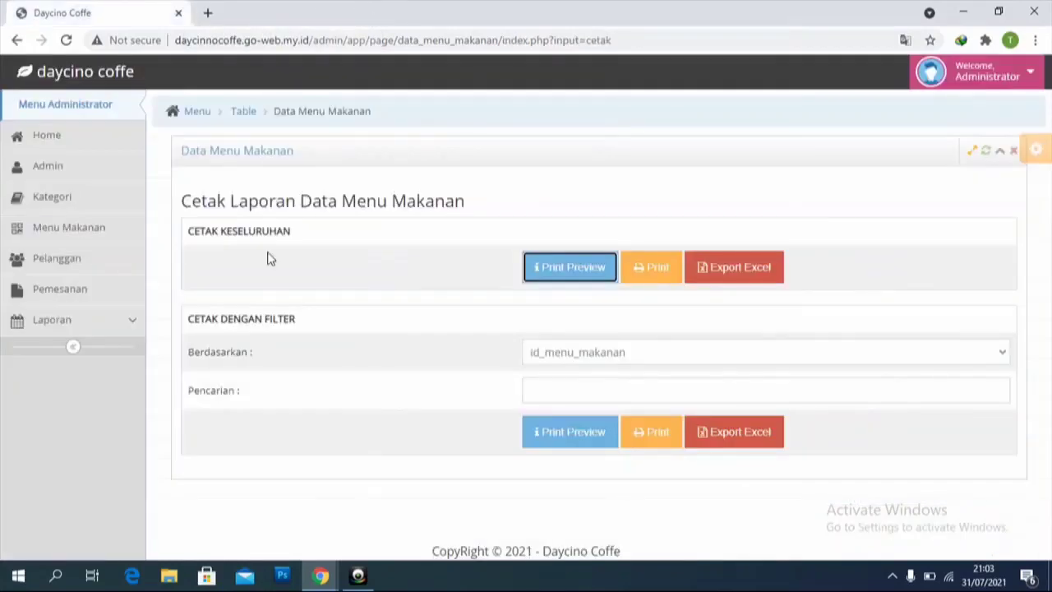
# Step: Open the Data Pemesanan report page, look through the preview of the complete order report, and close it
pyautogui.click(133, 324)
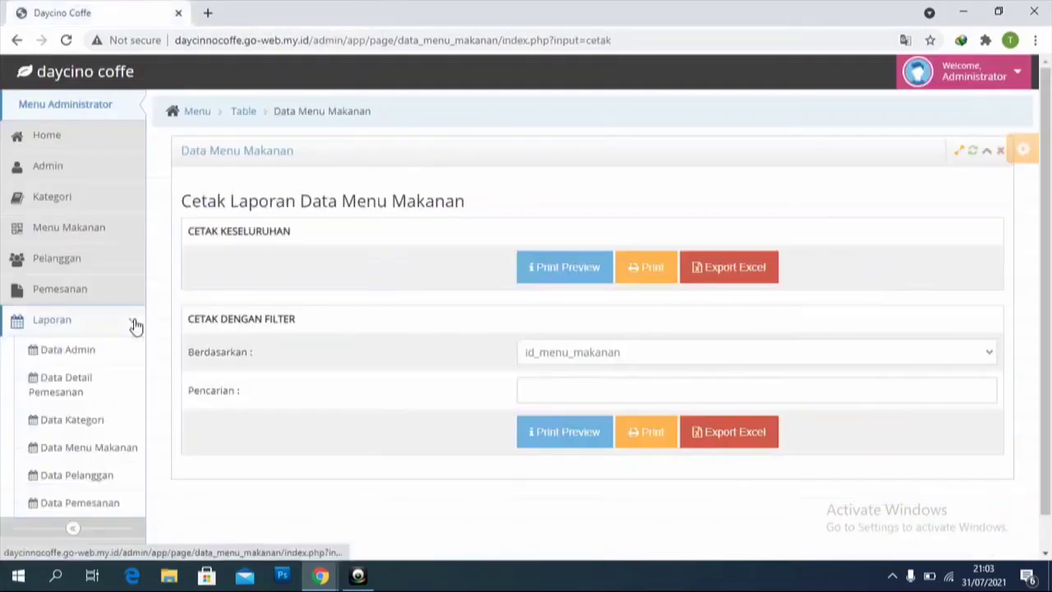
pyautogui.click(91, 500)
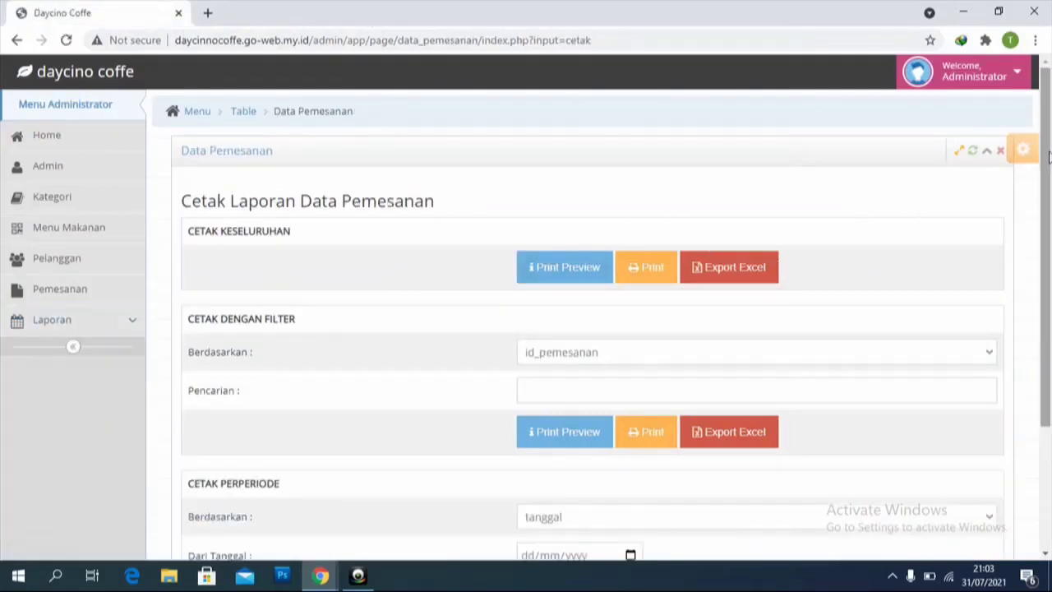
pyautogui.moveTo(1048, 156); pyautogui.dragTo(1048, 205)
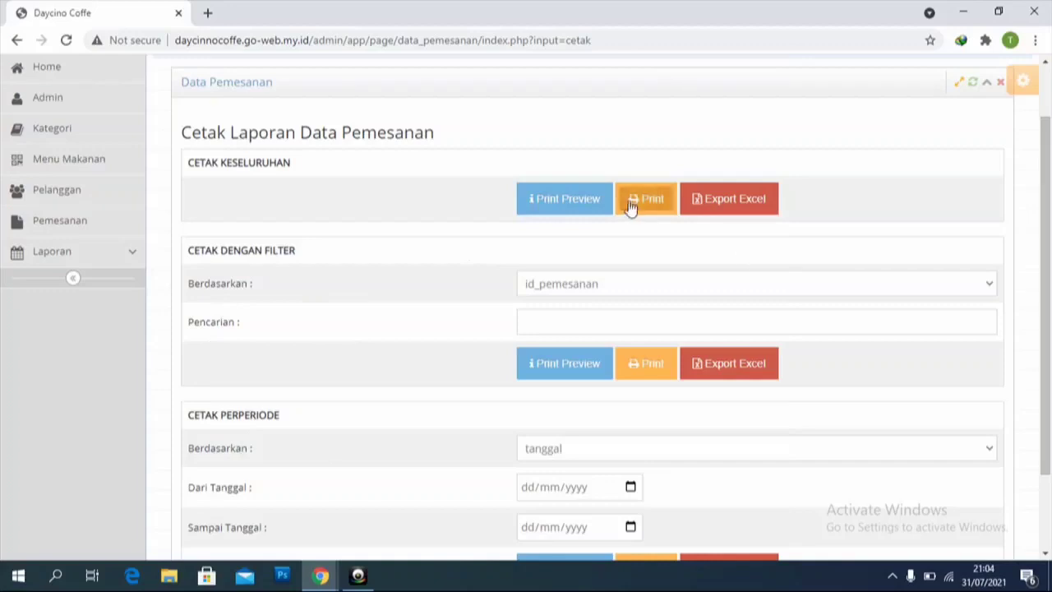
pyautogui.click(590, 203)
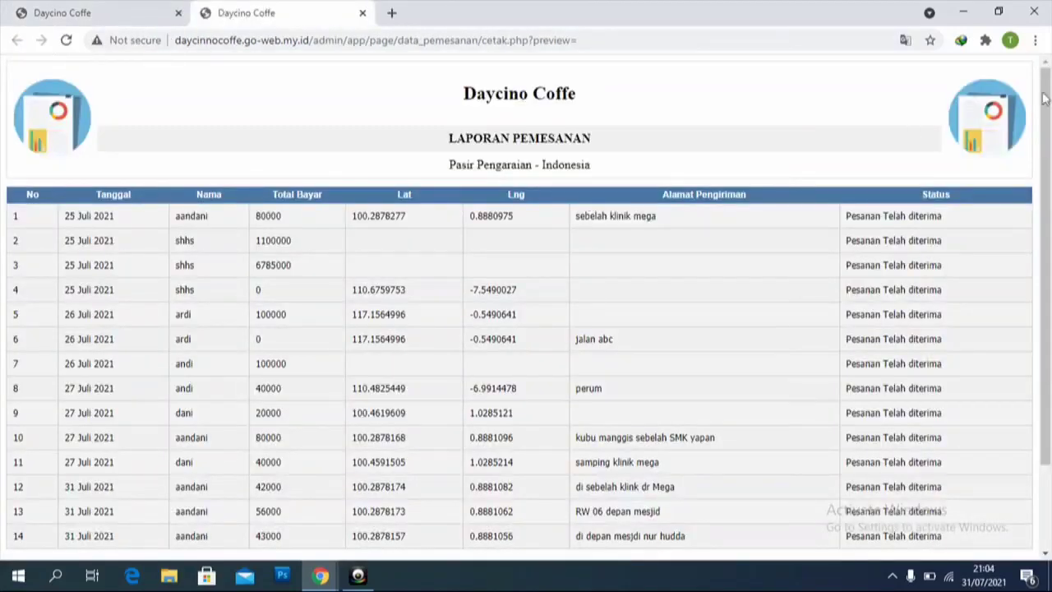
pyautogui.moveTo(1047, 99); pyautogui.dragTo(1039, 145)
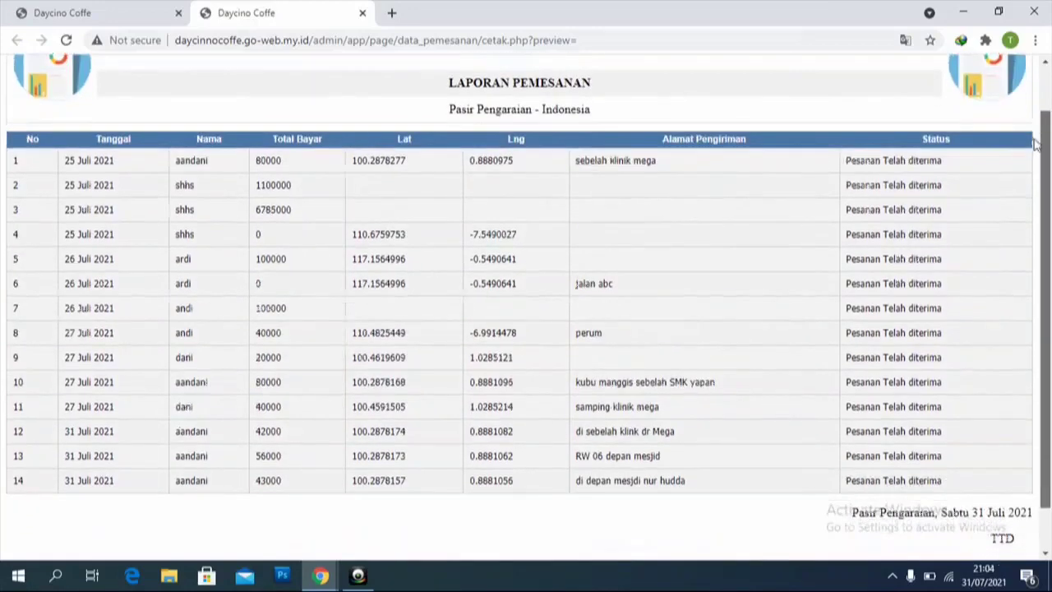
pyautogui.hotkey('ctrl', 'a')
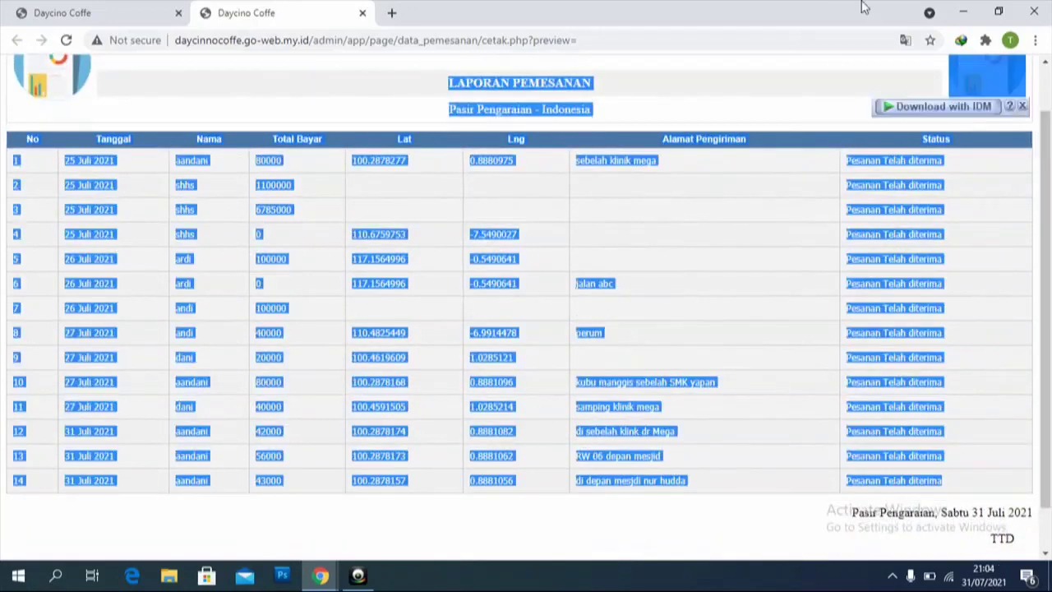
pyautogui.click(362, 13)
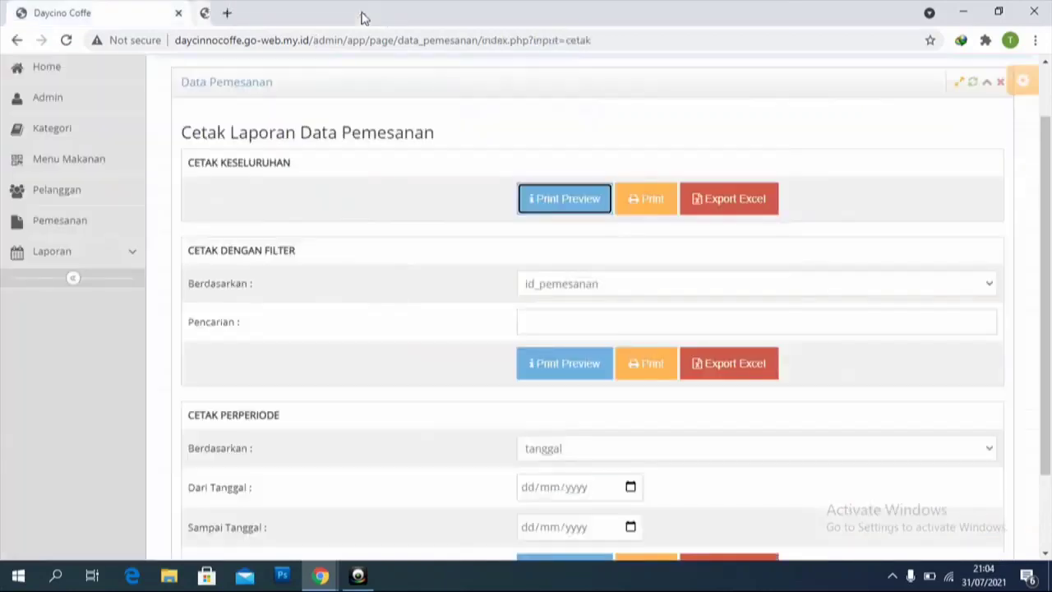
# Step: Bring up the print dialog for the complete order report, close it without printing, and return to the Home page
pyautogui.click(637, 203)
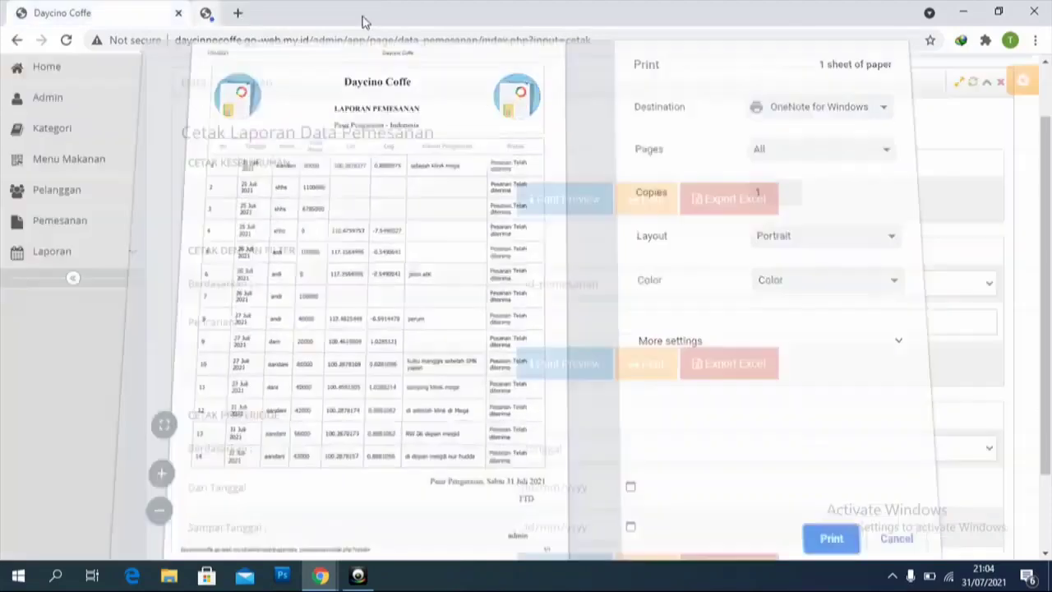
pyautogui.click(362, 14)
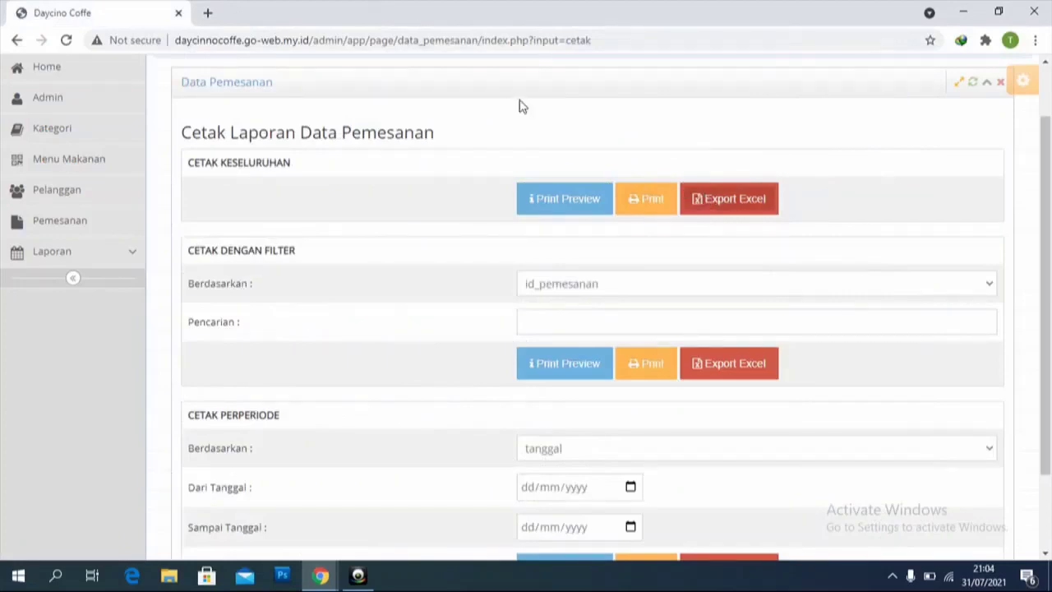
pyautogui.click(55, 69)
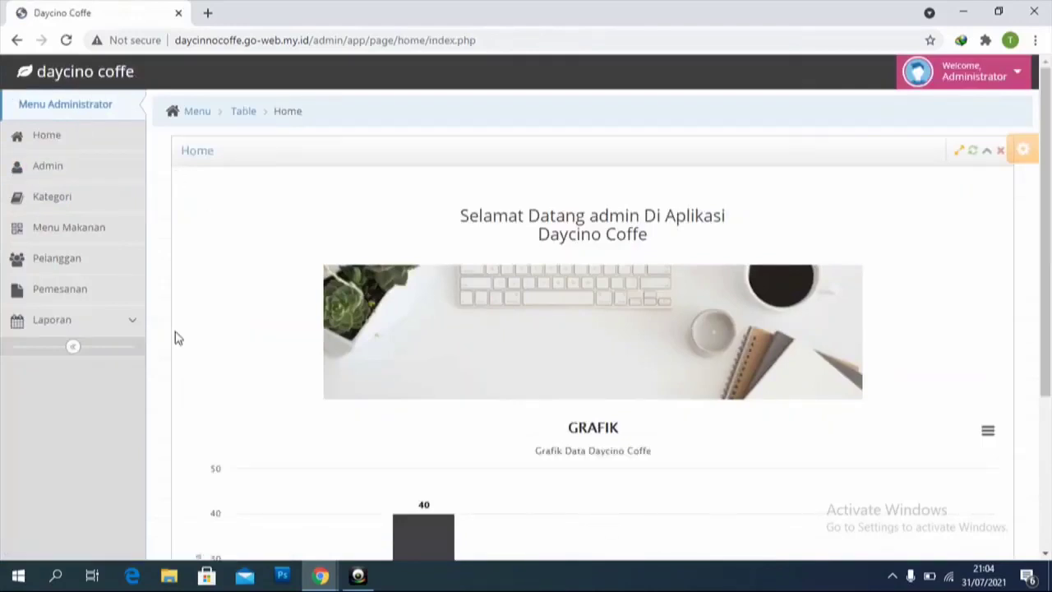
pyautogui.click(122, 328)
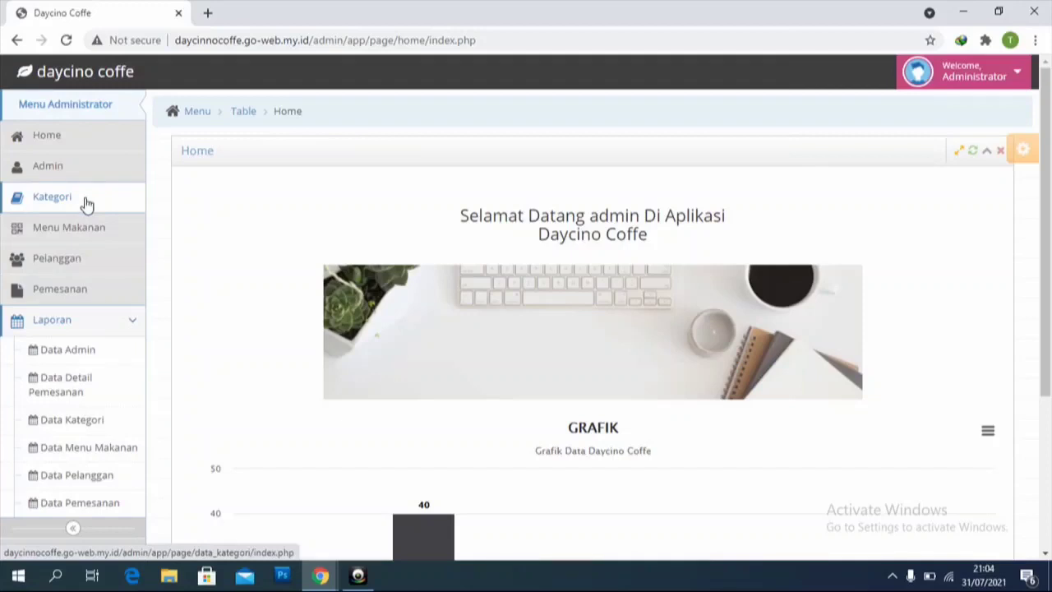
pyautogui.click(890, 576)
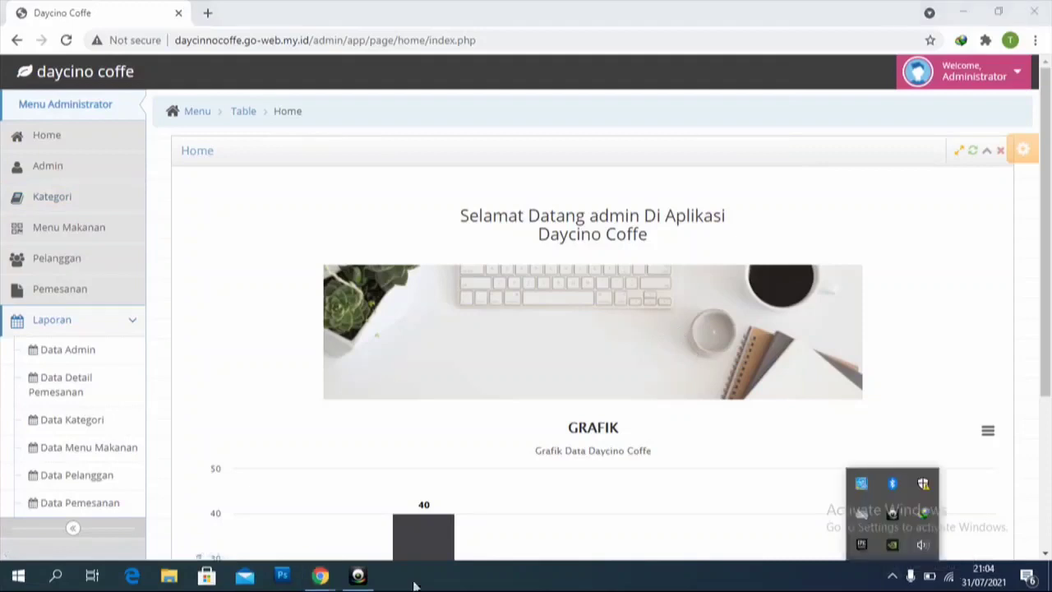